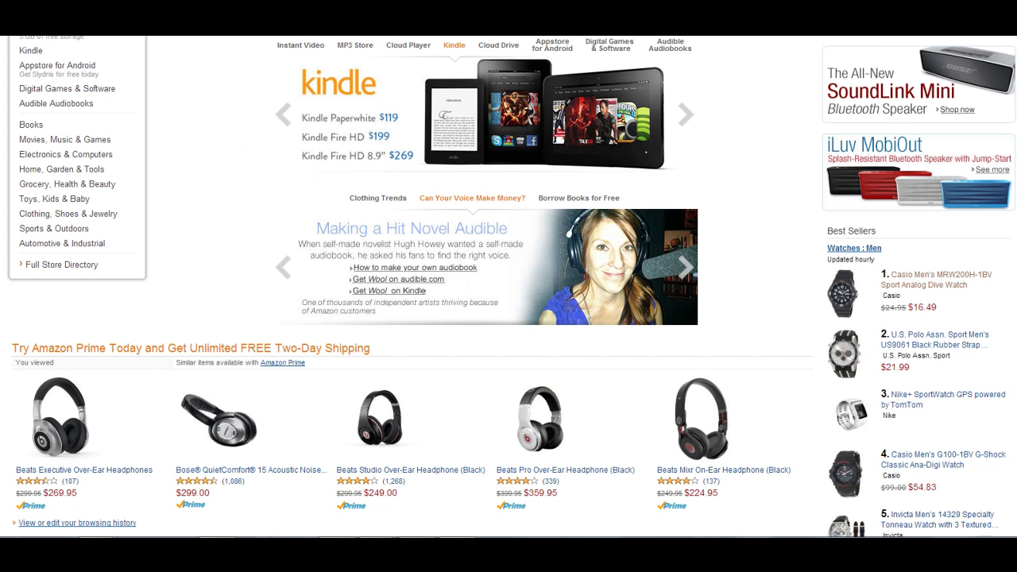
# Look over the Amazon home page and open the top-ranked men's watch best seller, the Casio Men's MRW200H-1BV
pyautogui.scroll(3, 476, 215)
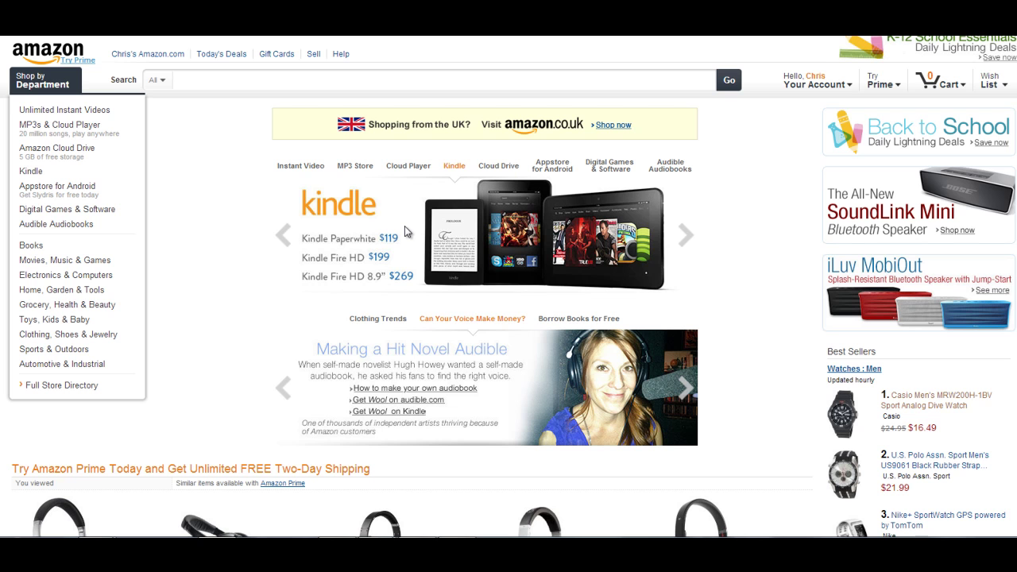
pyautogui.scroll(-3, 405, 231)
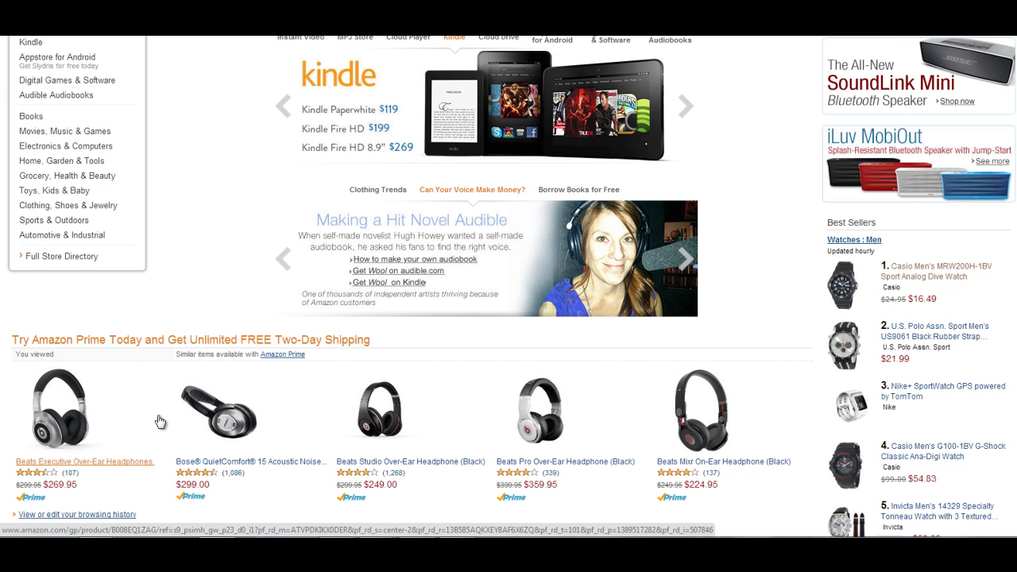
pyautogui.scroll(3, 577, 370)
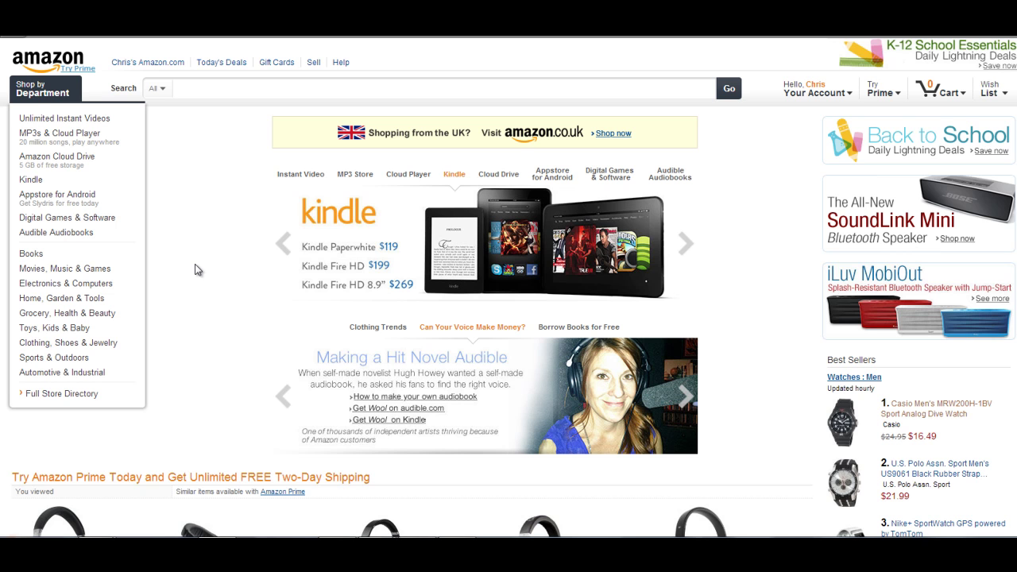
pyautogui.scroll(-1, 182, 341)
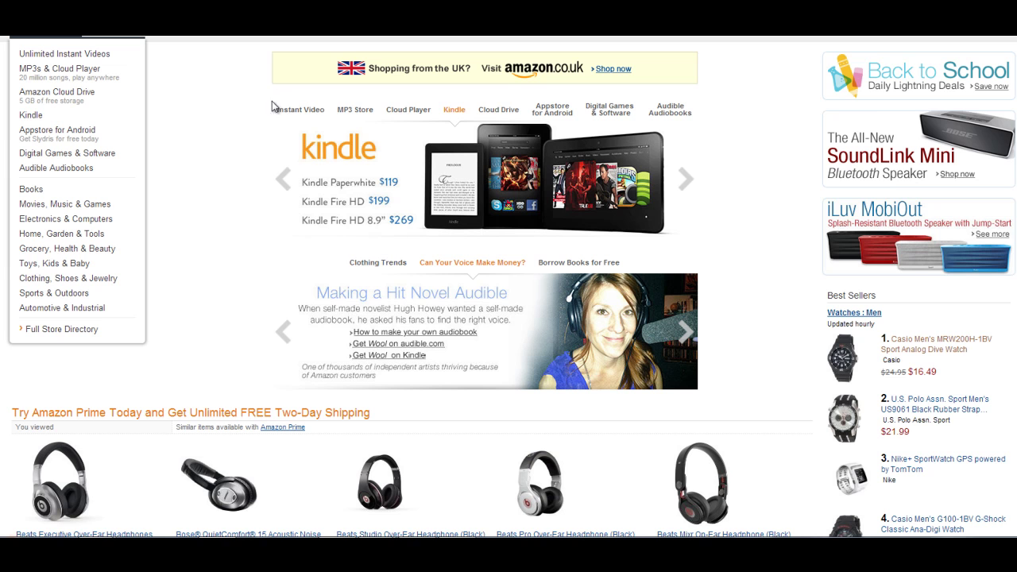
pyautogui.scroll(1, 211, 171)
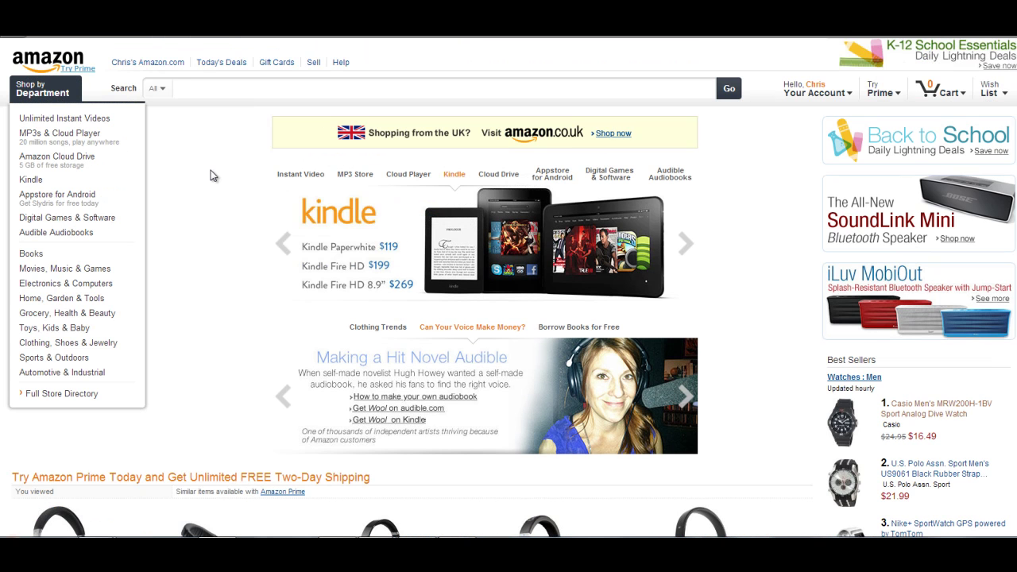
pyautogui.scroll(-2, 742, 217)
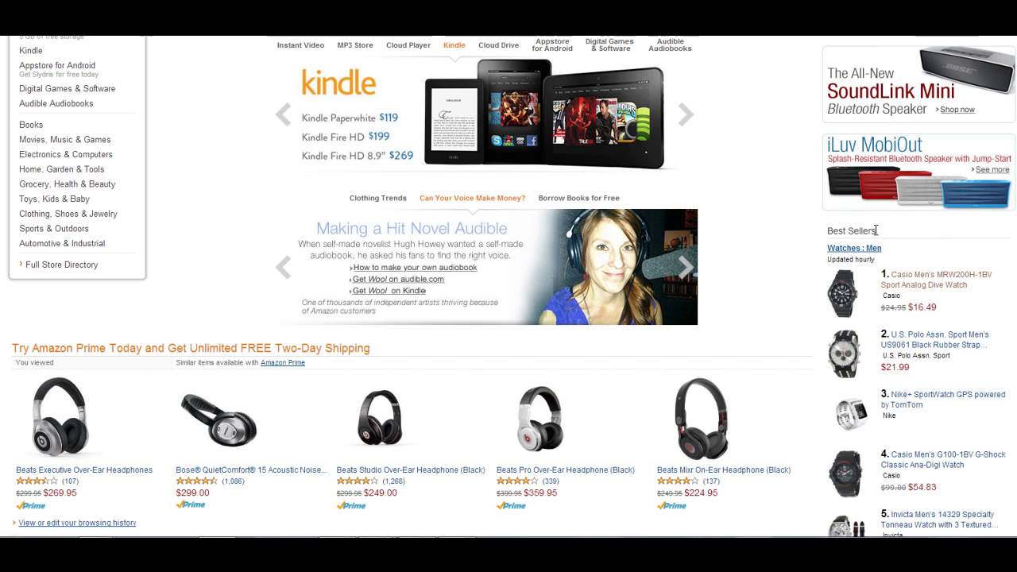
pyautogui.click(918, 284)
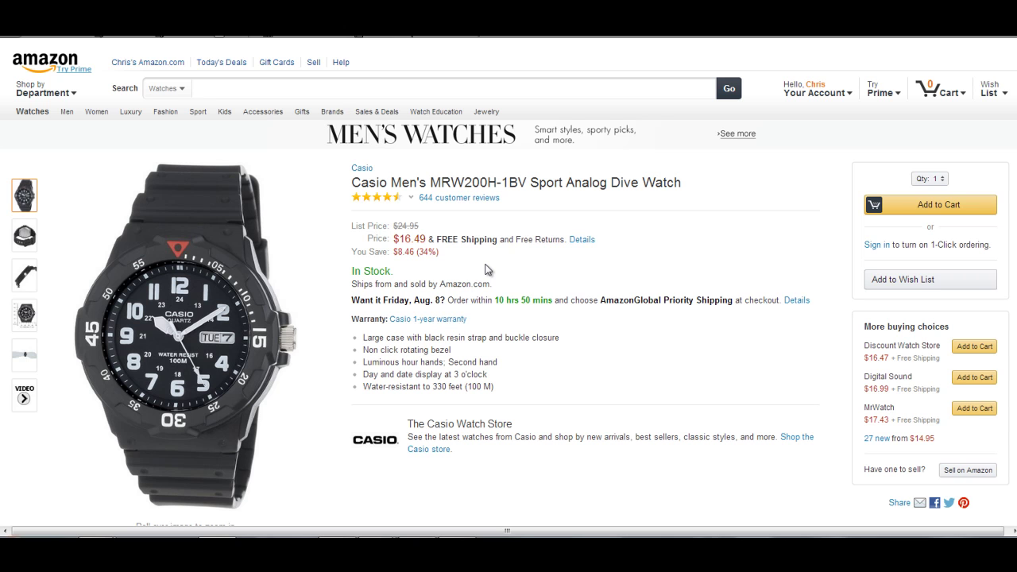
# Examine the watch's customer reviews, including the rating breakdown, the most helpful reviews and the most recent ones
pyautogui.scroll(-2, 486, 268)
pyautogui.scroll(-4, 488, 267)
pyautogui.scroll(-12, 488, 264)
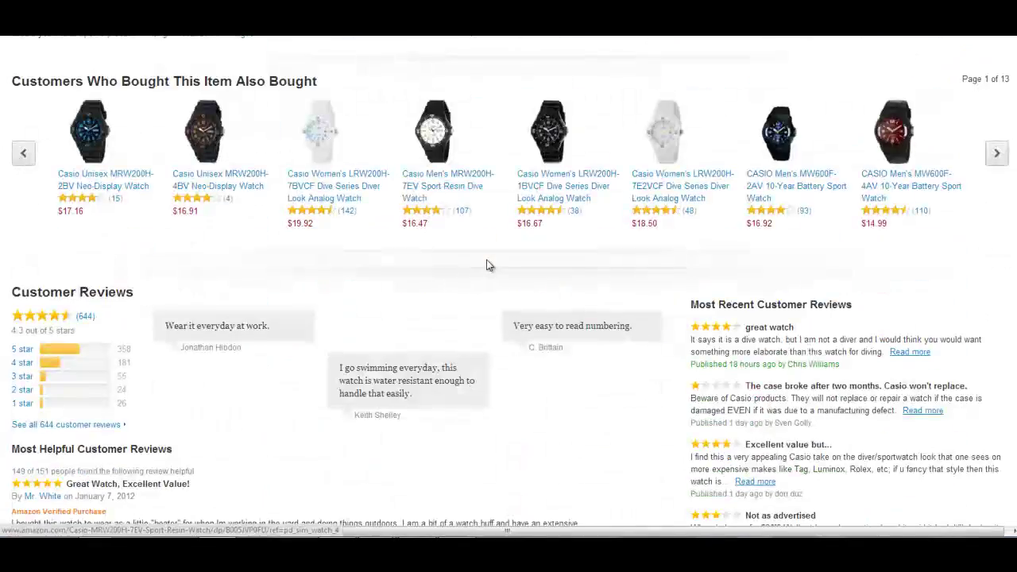
pyautogui.scroll(-2, 488, 265)
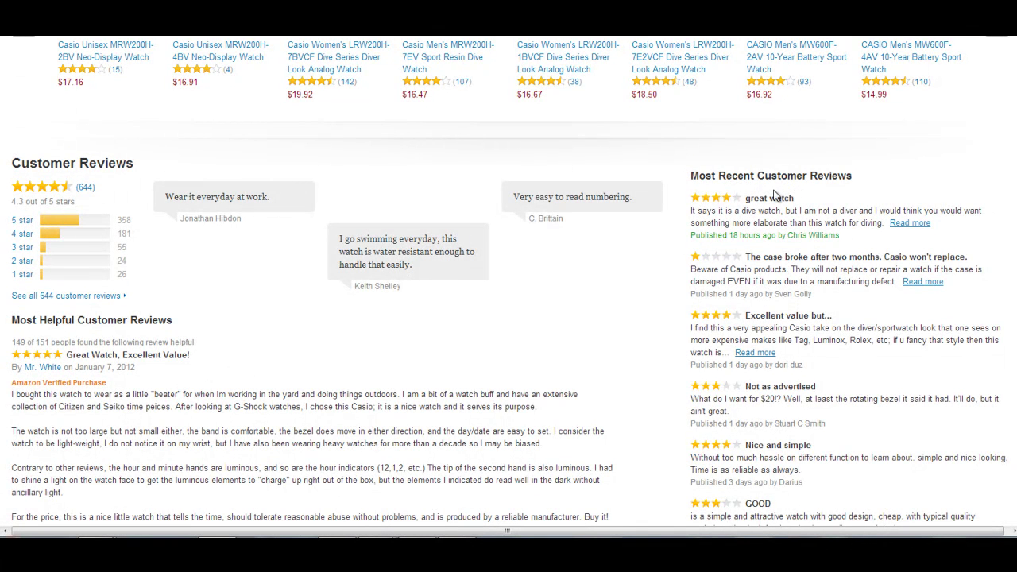
pyautogui.scroll(-1, 762, 302)
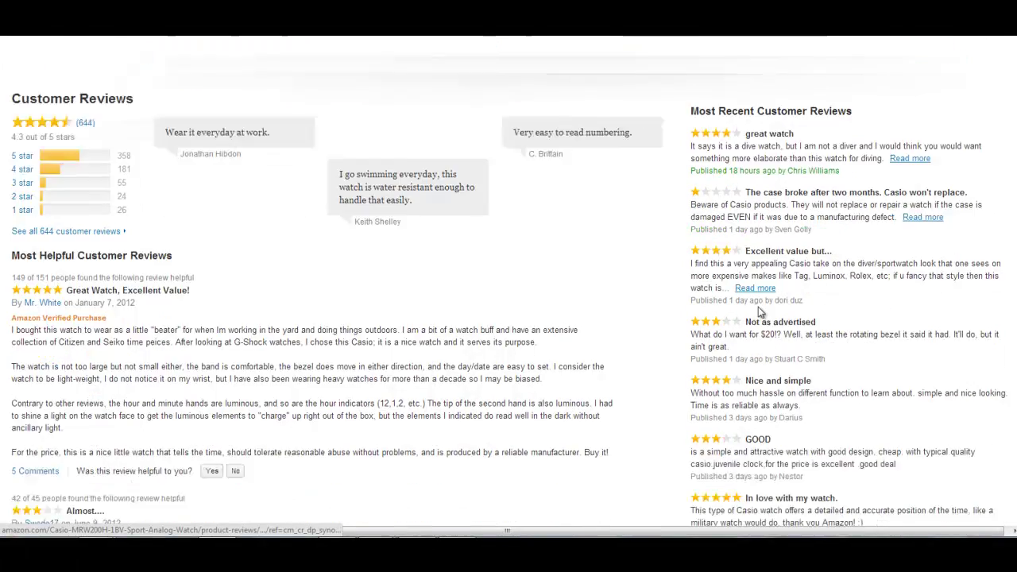
pyautogui.scroll(-1, 760, 312)
pyautogui.scroll(2, 794, 318)
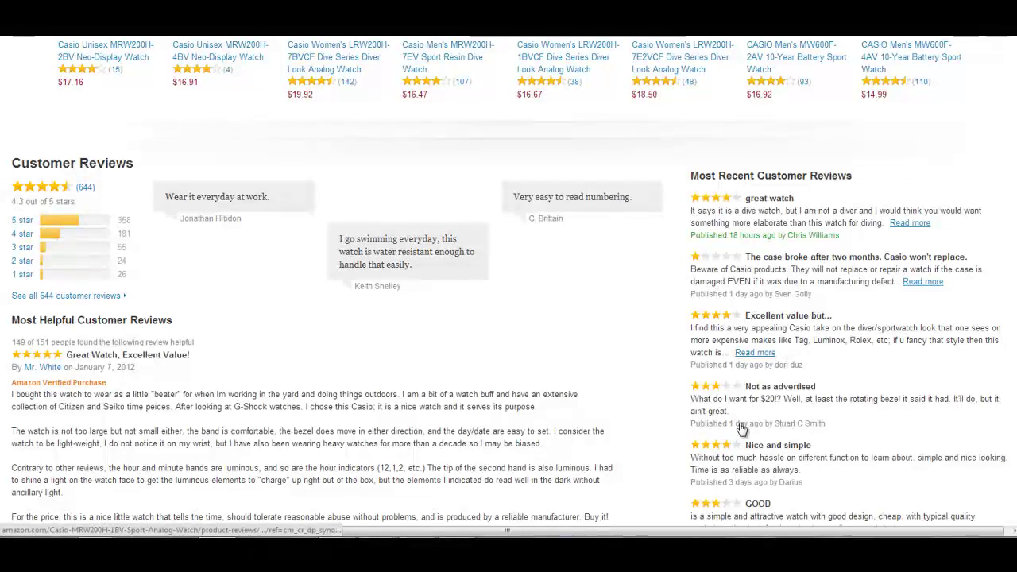
pyautogui.scroll(-2, 774, 286)
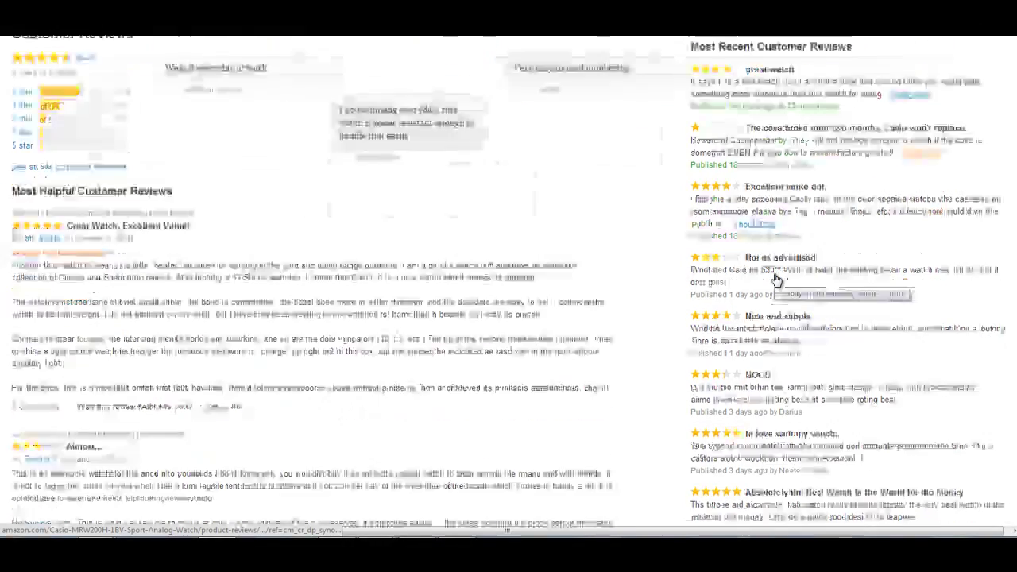
pyautogui.scroll(-1, 776, 279)
pyautogui.scroll(4, 749, 386)
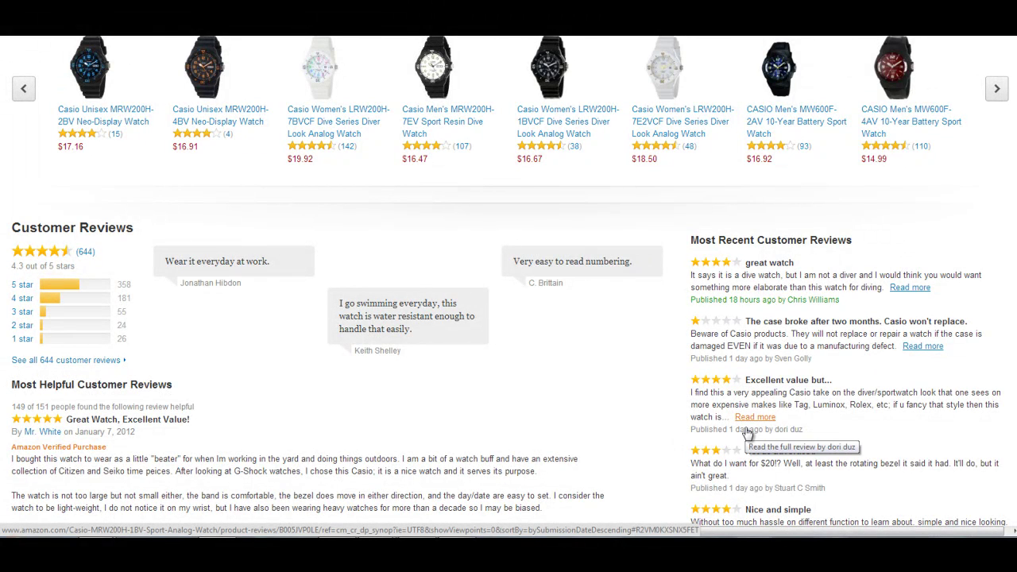
pyautogui.scroll(-1, 747, 433)
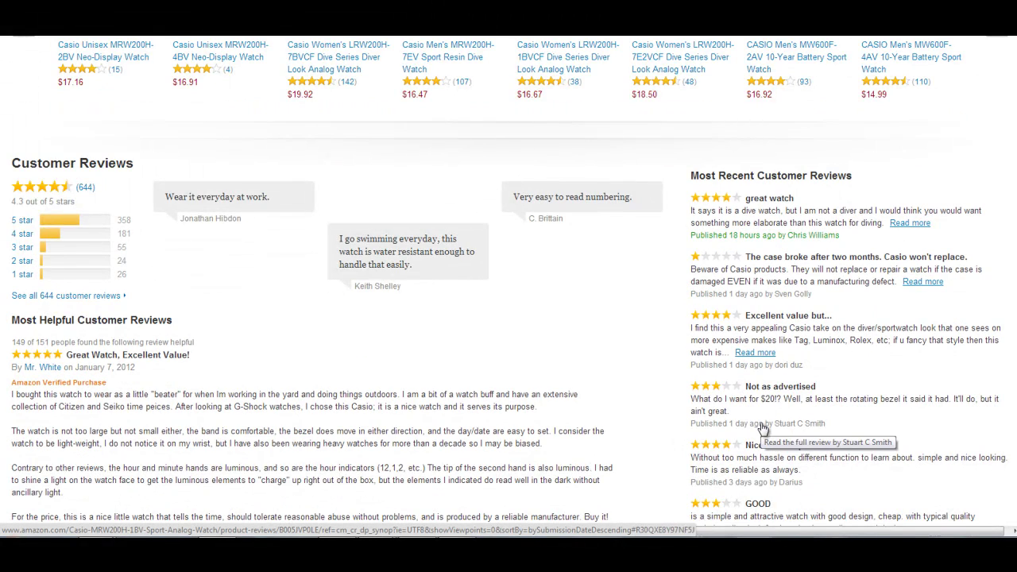
pyautogui.scroll(-1, 735, 493)
pyautogui.scroll(-2, 779, 422)
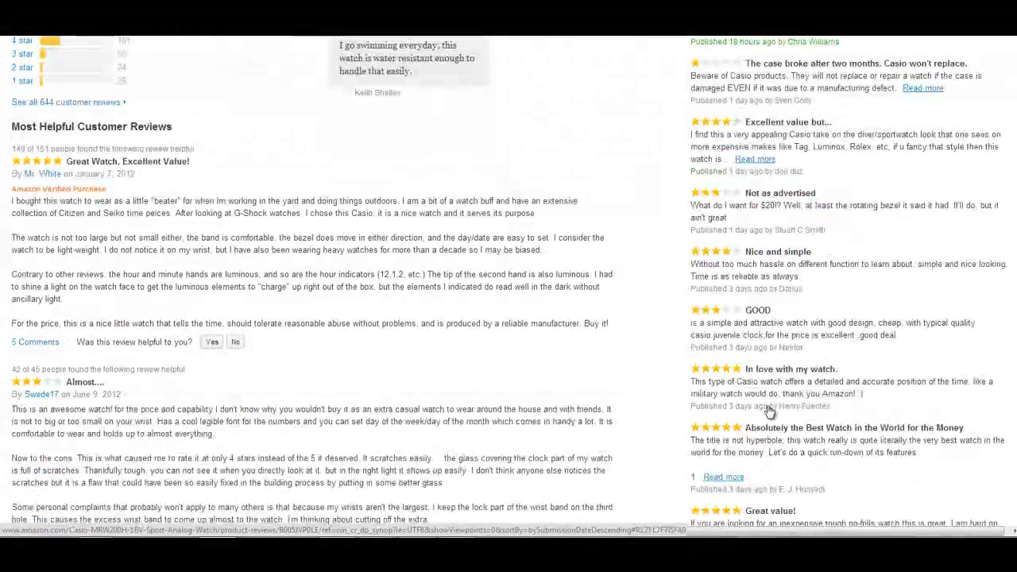
pyautogui.scroll(-1, 790, 449)
pyautogui.scroll(-1, 834, 402)
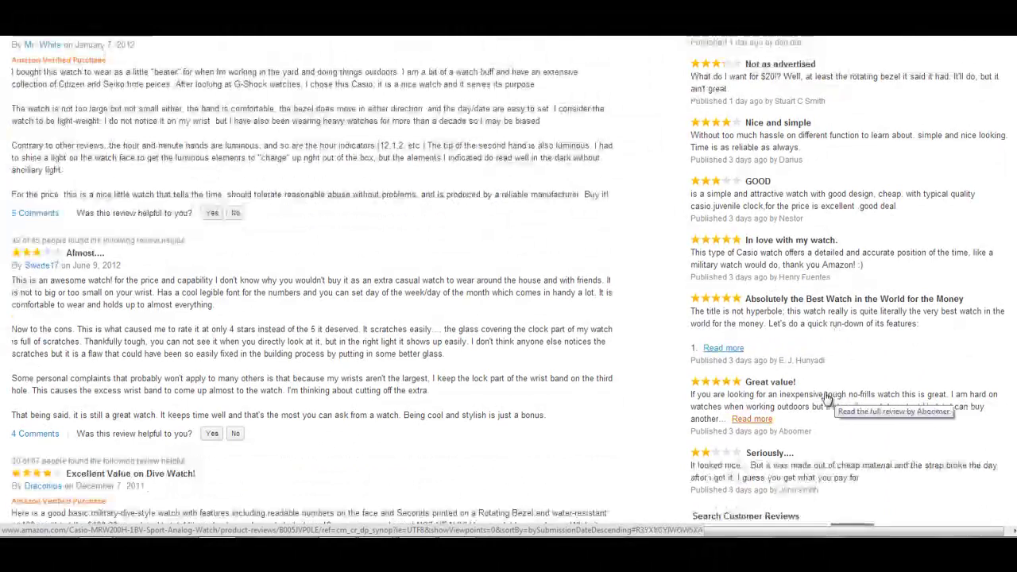
pyautogui.scroll(-2, 781, 429)
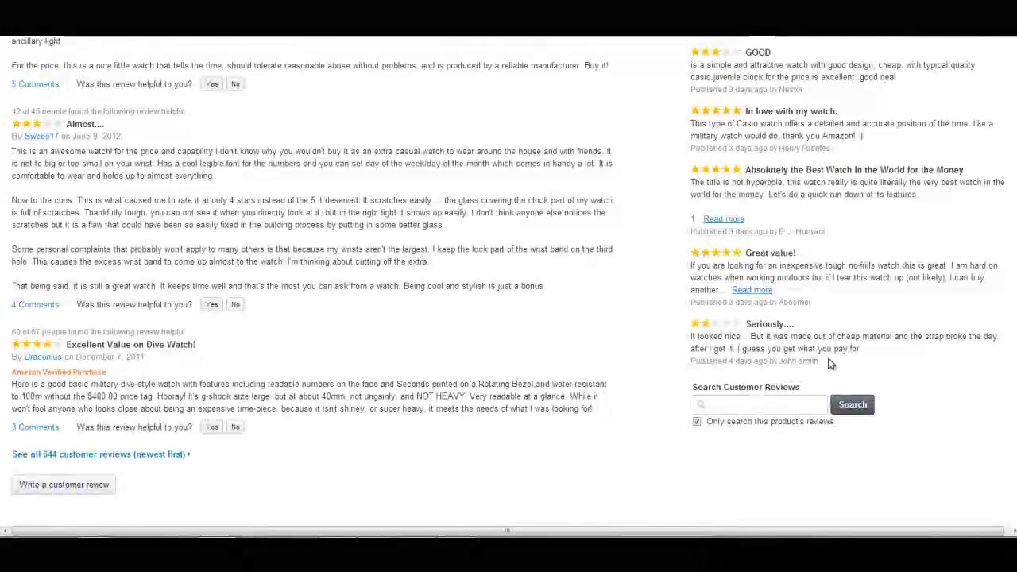
pyautogui.scroll(4, 811, 370)
pyautogui.scroll(6, 791, 380)
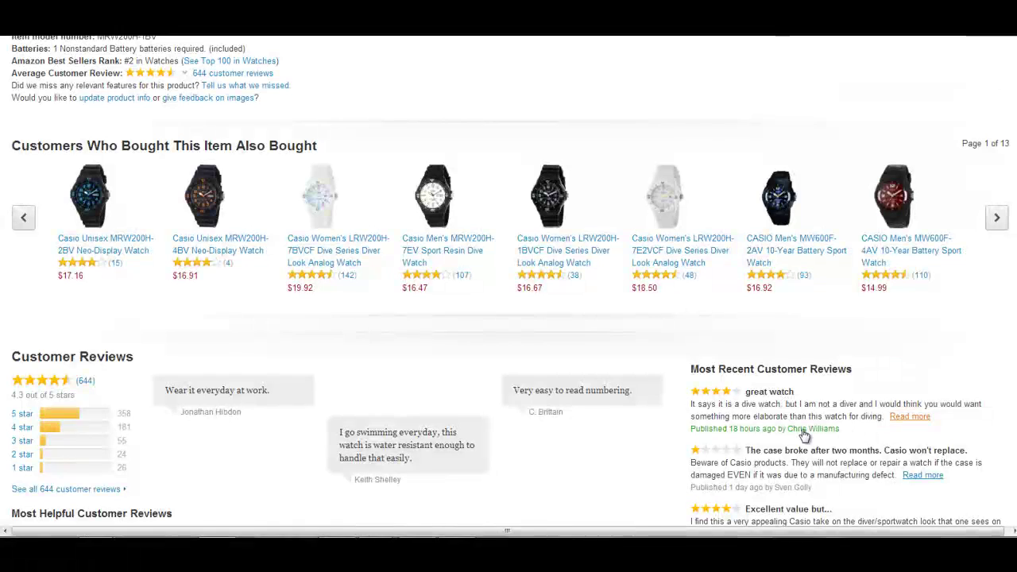
pyautogui.scroll(-5, 804, 435)
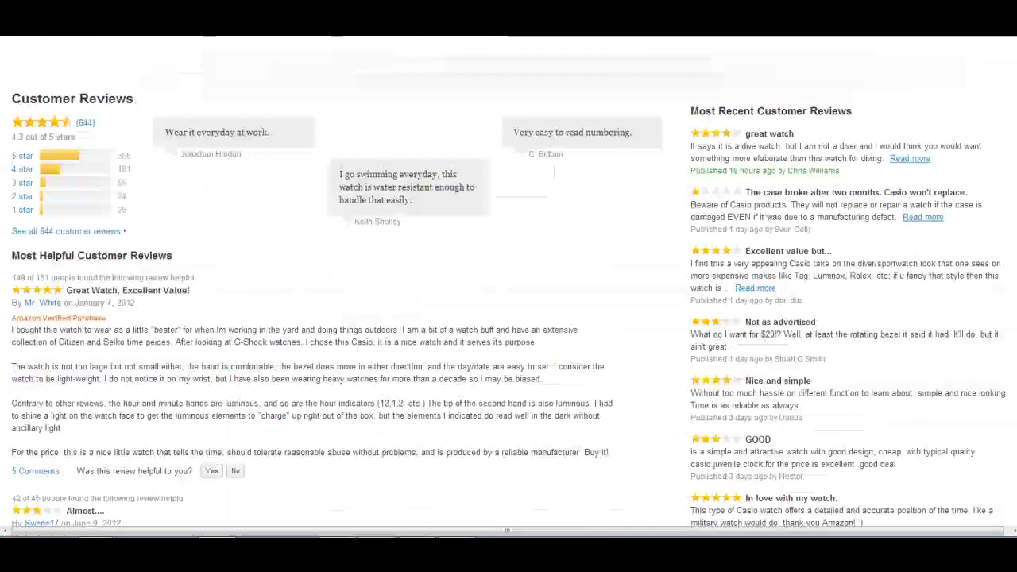
# Copy the text "Casio Men's MRW200H-1BV" from the product title
pyautogui.scroll(10, 370, 354)
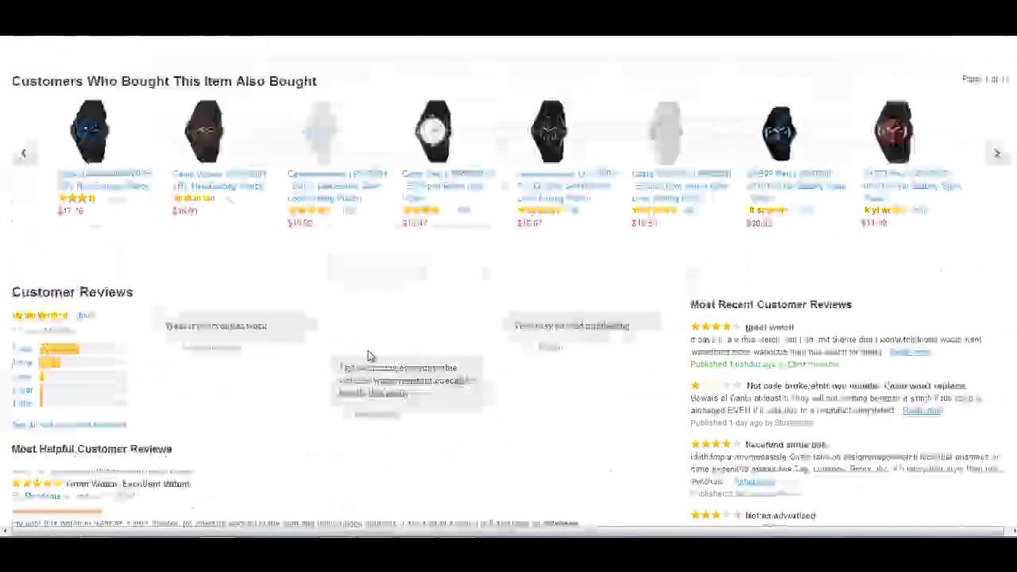
pyautogui.scroll(10, 377, 409)
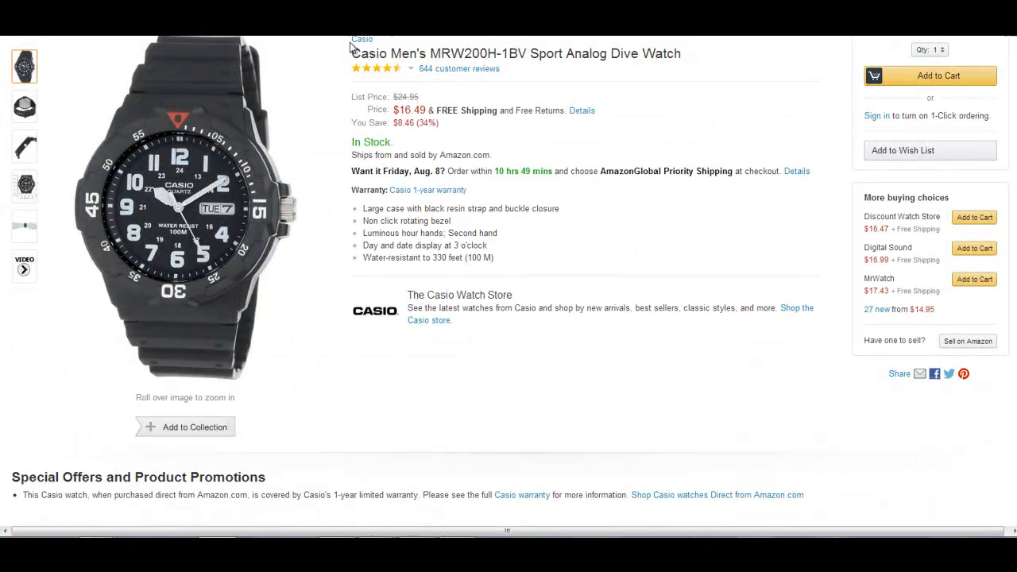
pyautogui.moveTo(352, 52); pyautogui.dragTo(531, 56)
pyautogui.hotkey('ctrl', 'c')
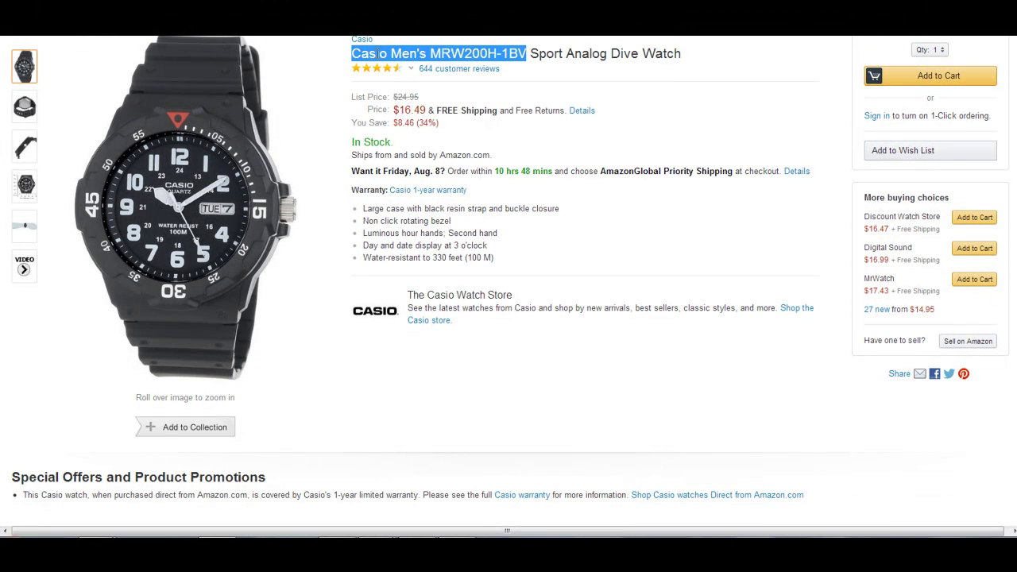
pyautogui.rightClick(390, 53)
pyautogui.click(405, 62)
# Switch to the Google Keyword Tool and search for "Casio Men's MRW200H-1BV", then repeat the search with "watch" appended
pyautogui.click(374, 12)
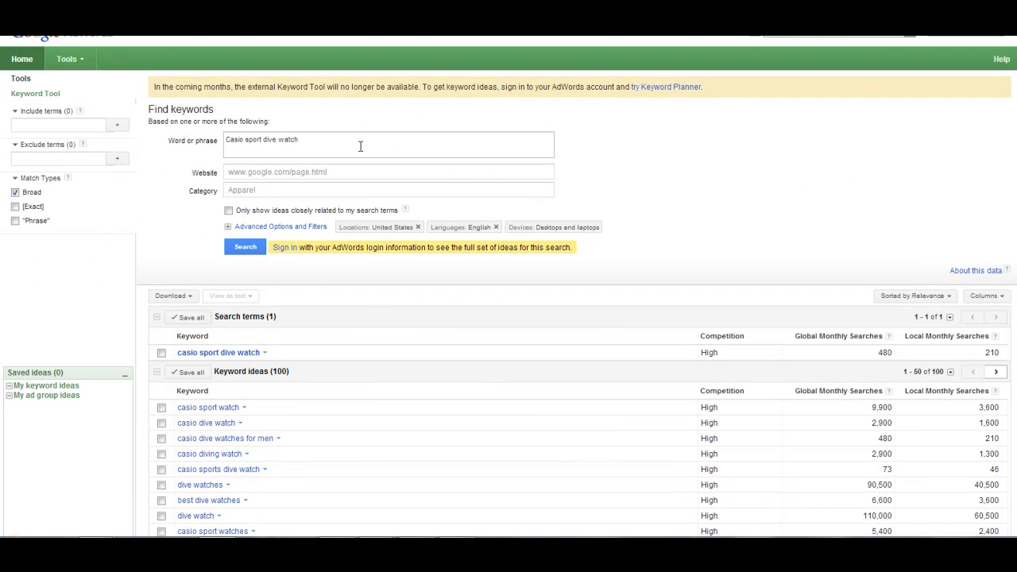
pyautogui.tripleClick(359, 135)
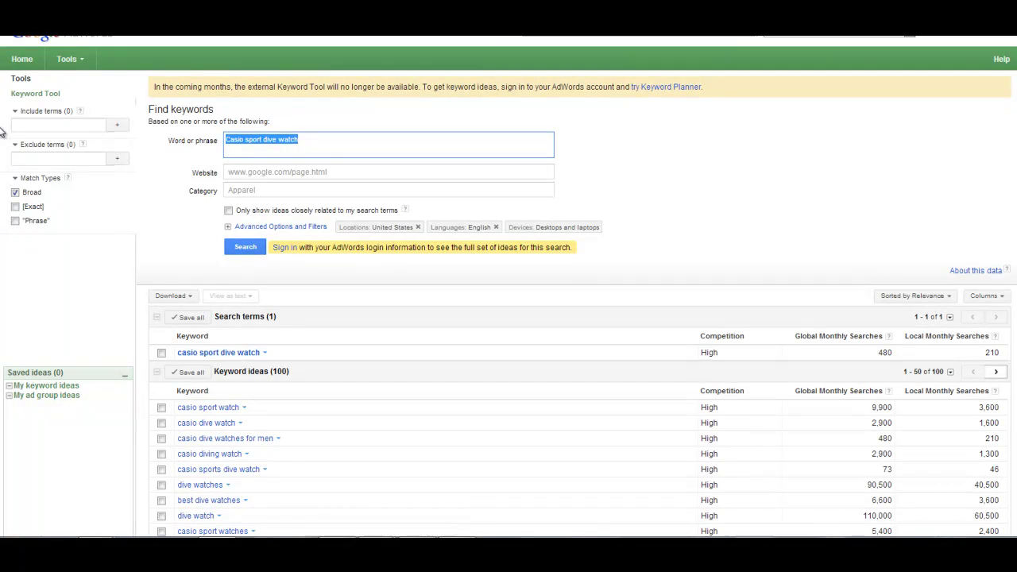
pyautogui.hotkey('ctrl', 'v')
pyautogui.click(246, 247)
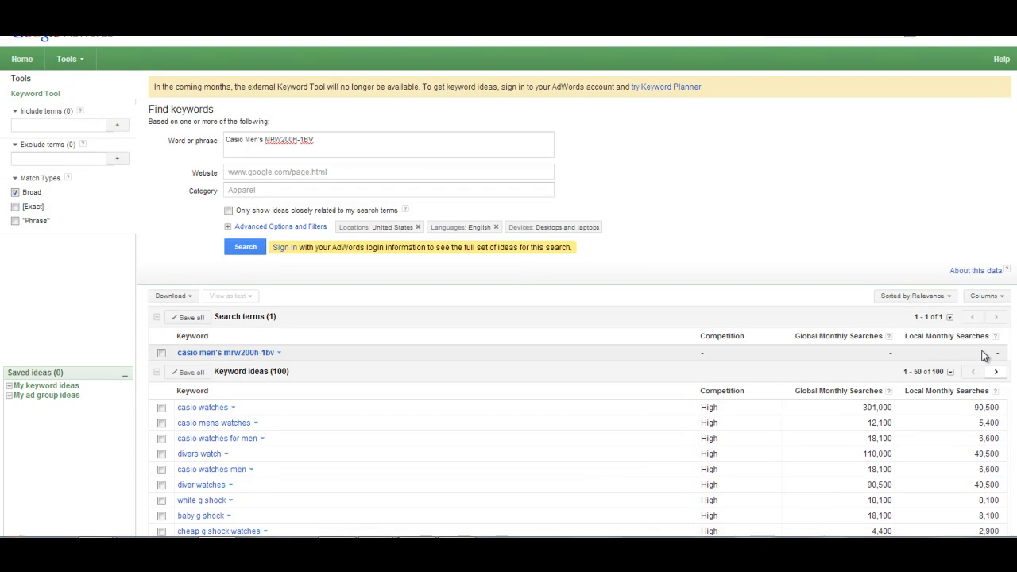
pyautogui.click(424, 149)
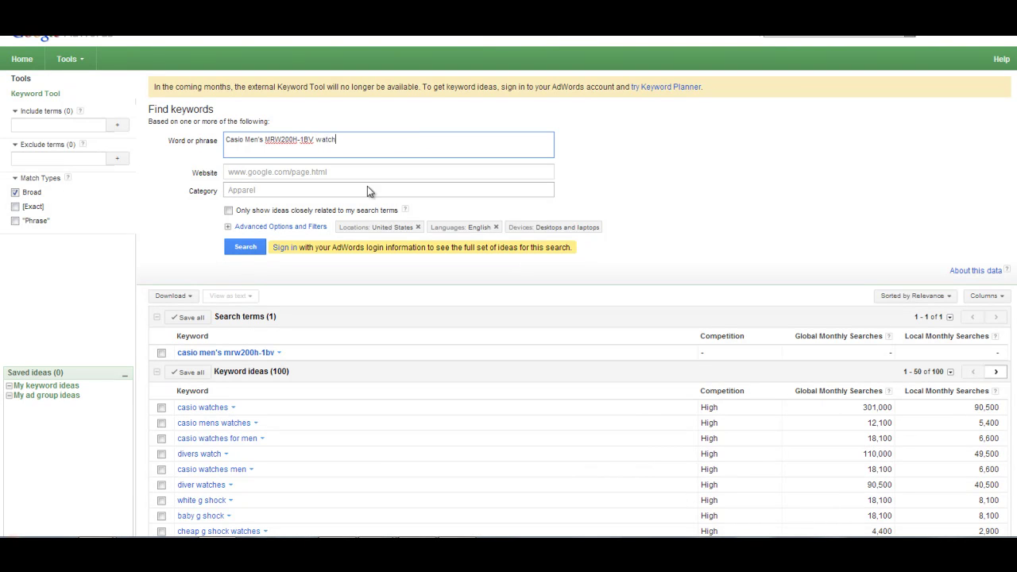
pyautogui.click(232, 247)
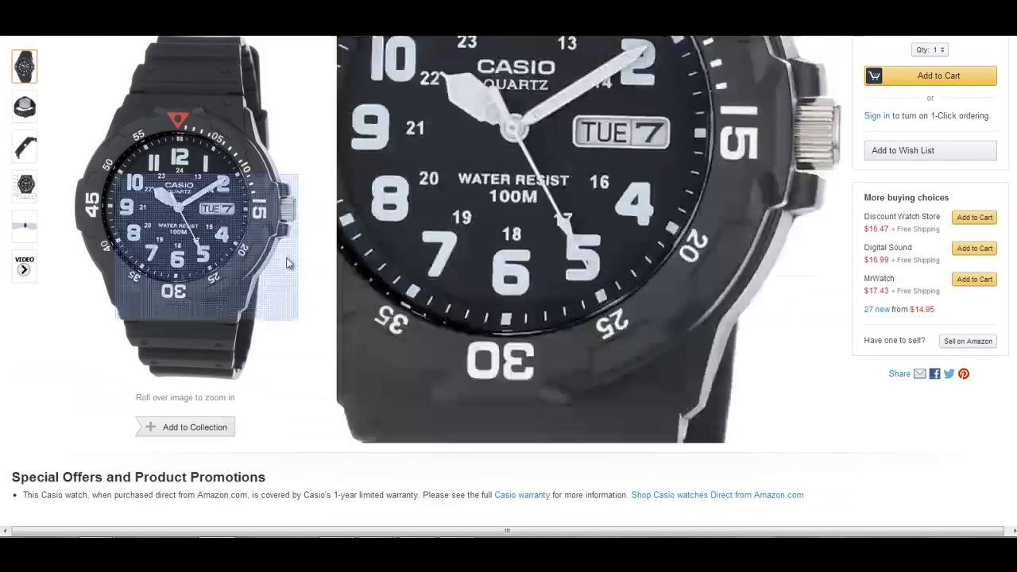
# Revisit the customer reviews on the watch's Amazon page and highlight the model number MRW200H-1BV in its title
pyautogui.scroll(-15, 402, 333)
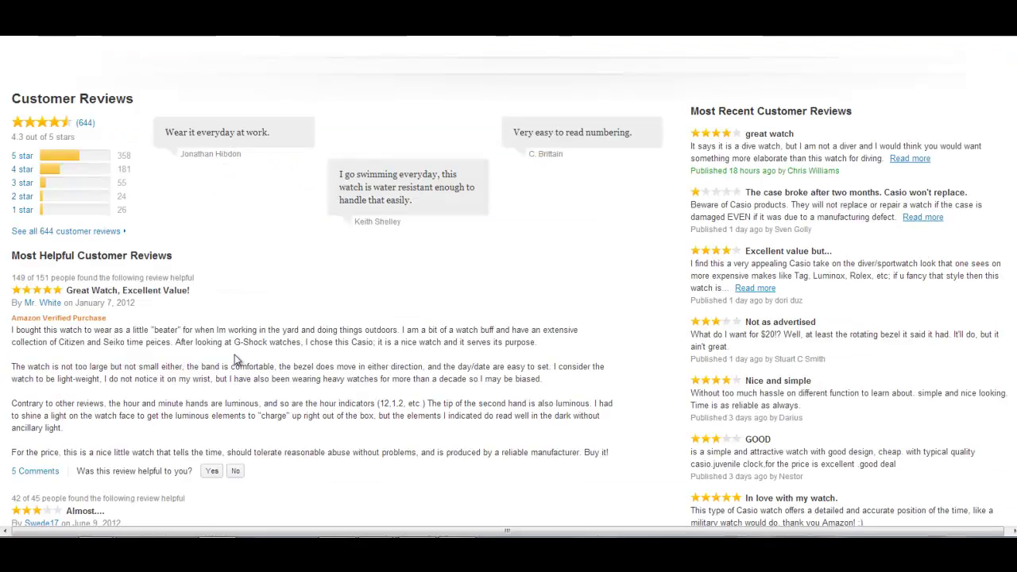
pyautogui.scroll(20, 235, 354)
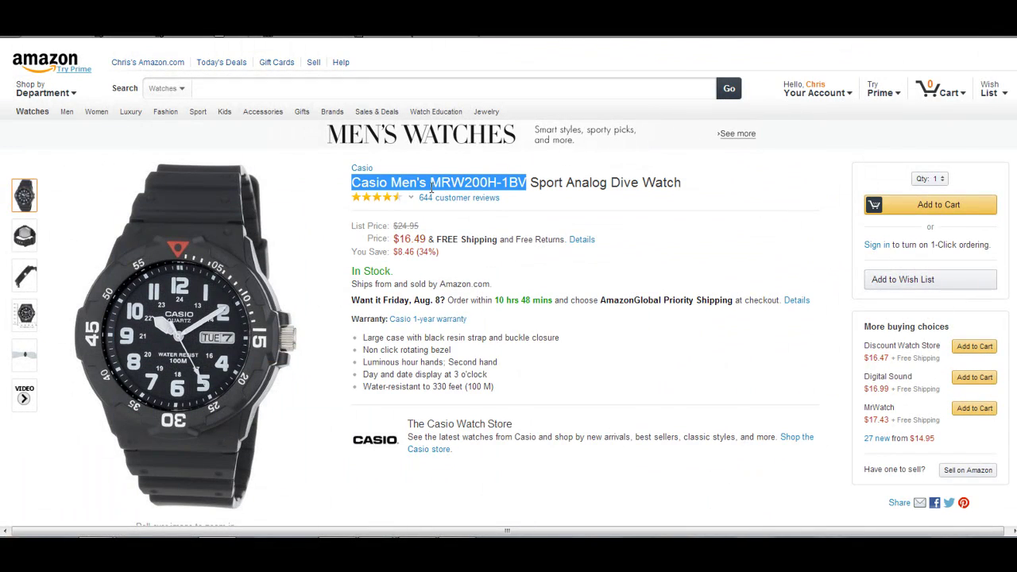
pyautogui.click(431, 187)
pyautogui.moveTo(431, 188); pyautogui.dragTo(528, 188)
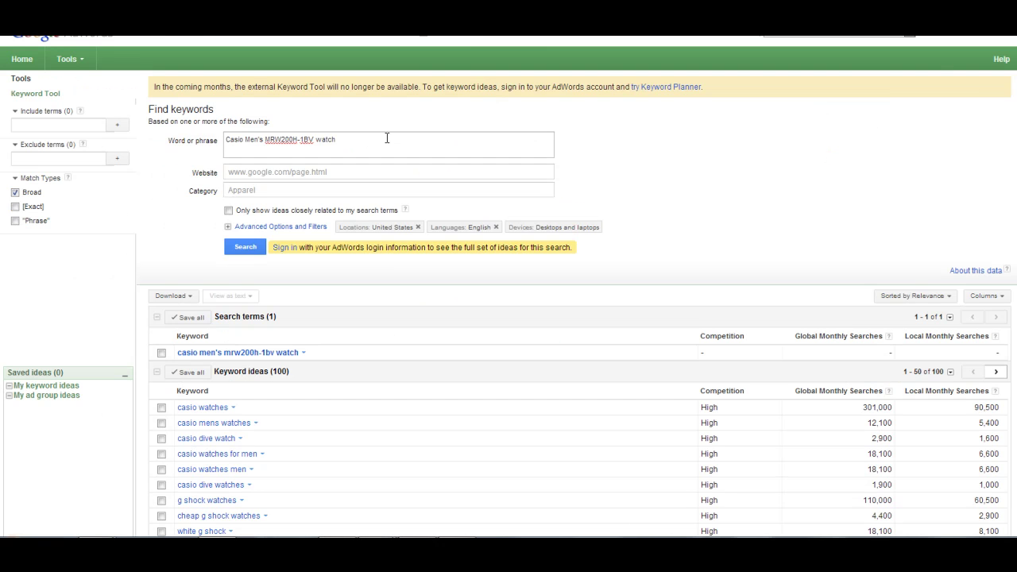
# Replace the Keyword Tool phrase with "casio sport dive watch", run the search and examine its keyword ideas
pyautogui.click(373, 141)
pyautogui.hotkey('ctrl', 'a')
pyautogui.write('casio sp')
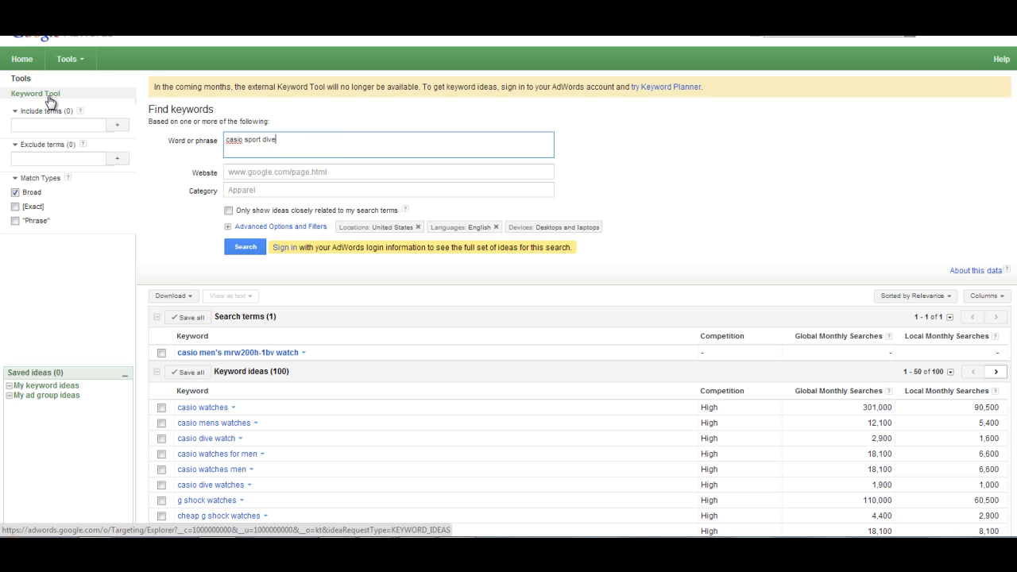
pyautogui.write('ort dive watch')
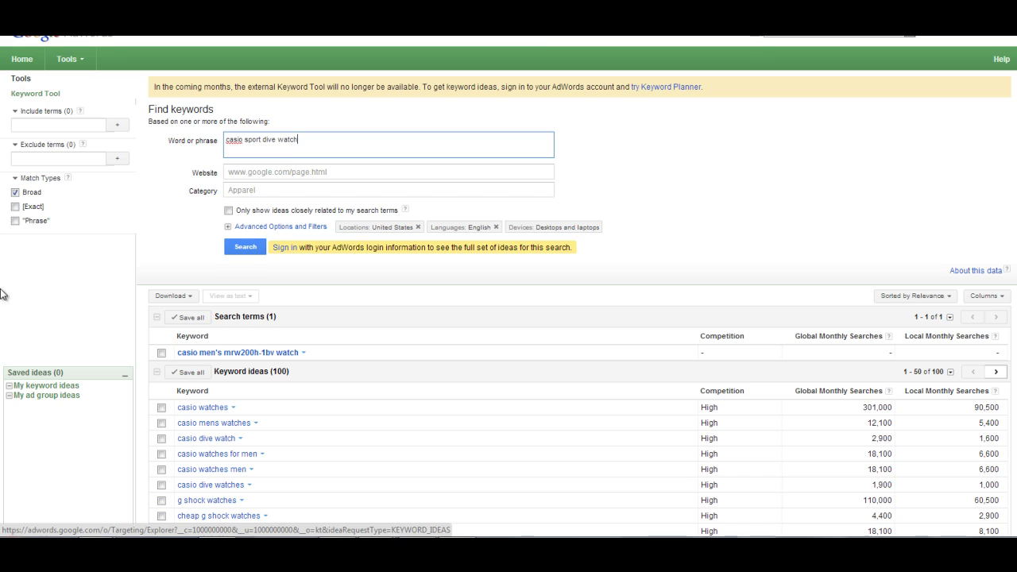
pyautogui.click(244, 248)
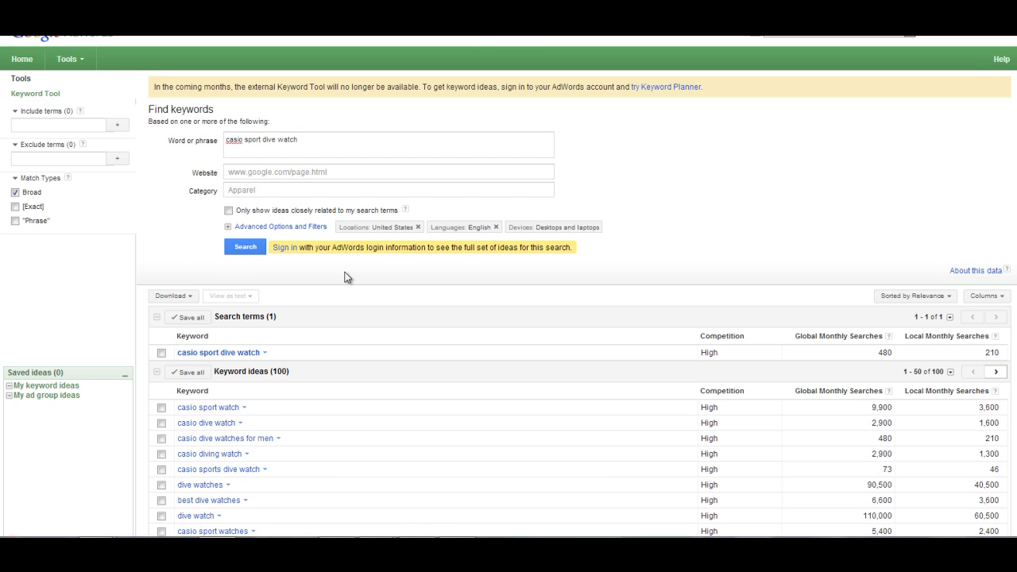
pyautogui.scroll(-1, 458, 340)
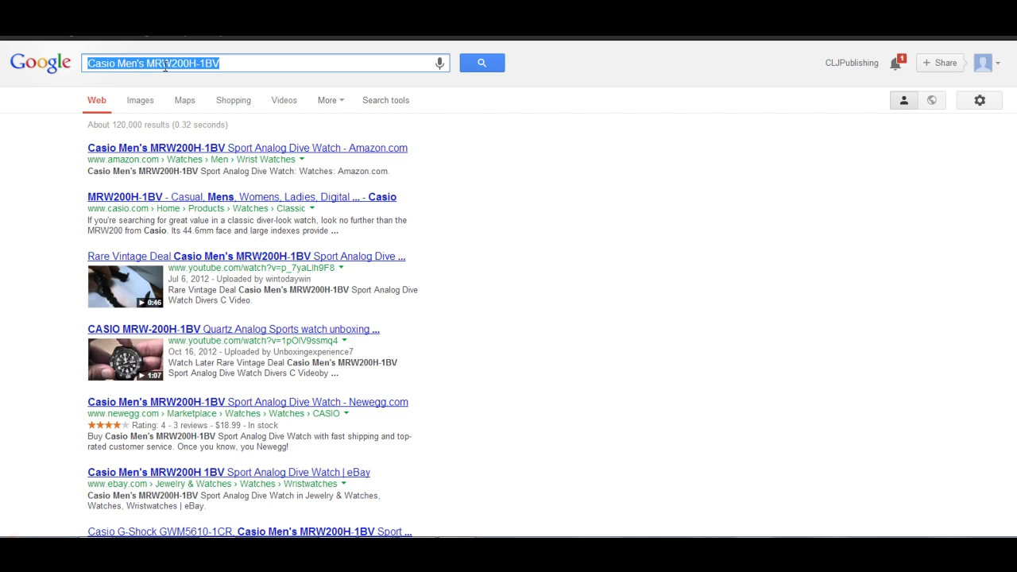
# Search Google for the exact phrase "Casio Men's MRW200H-1BV" by enclosing the query in quotation marks
pyautogui.click(253, 64)
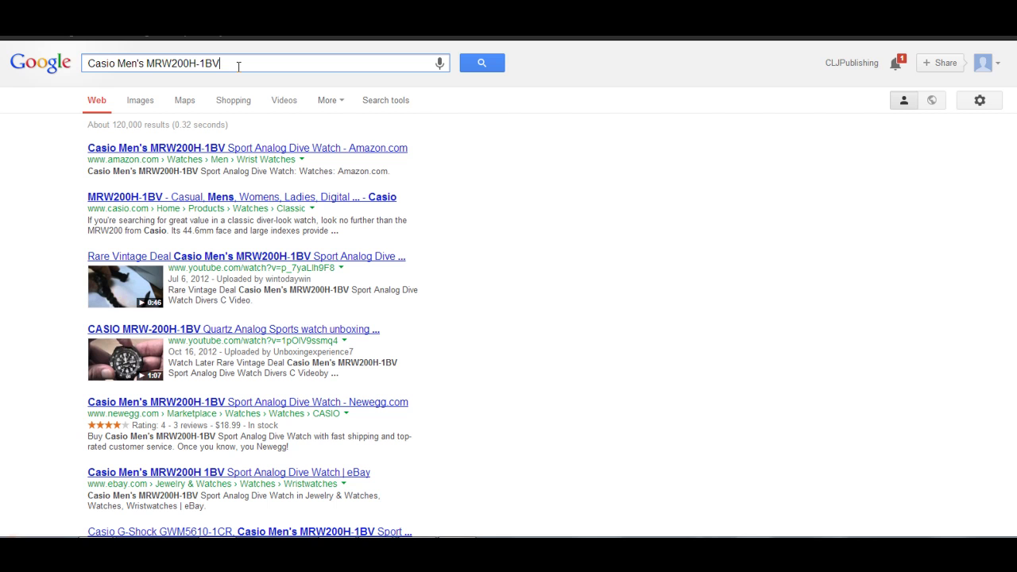
pyautogui.write('"')
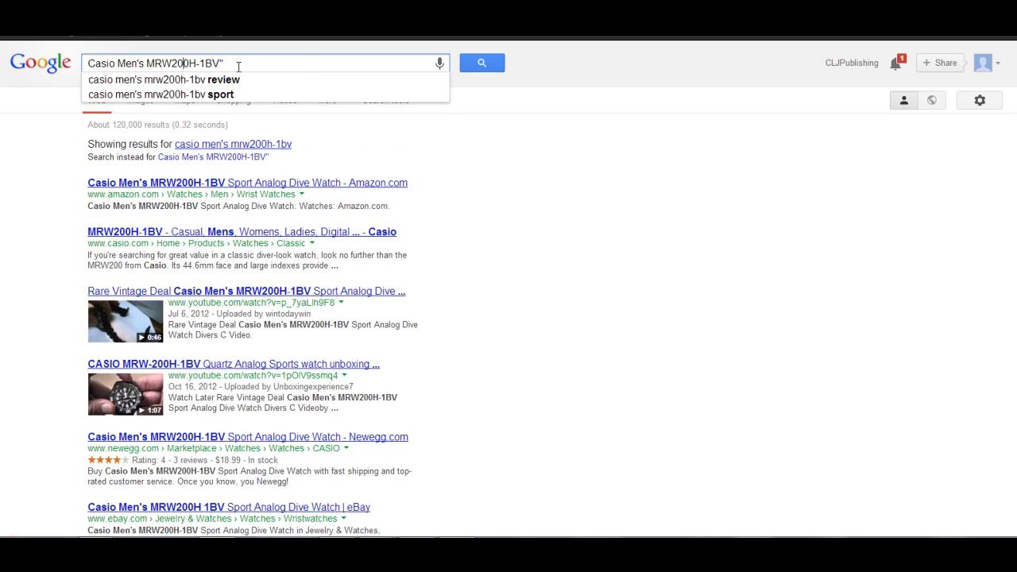
pyautogui.press('Home')
pyautogui.write('"')
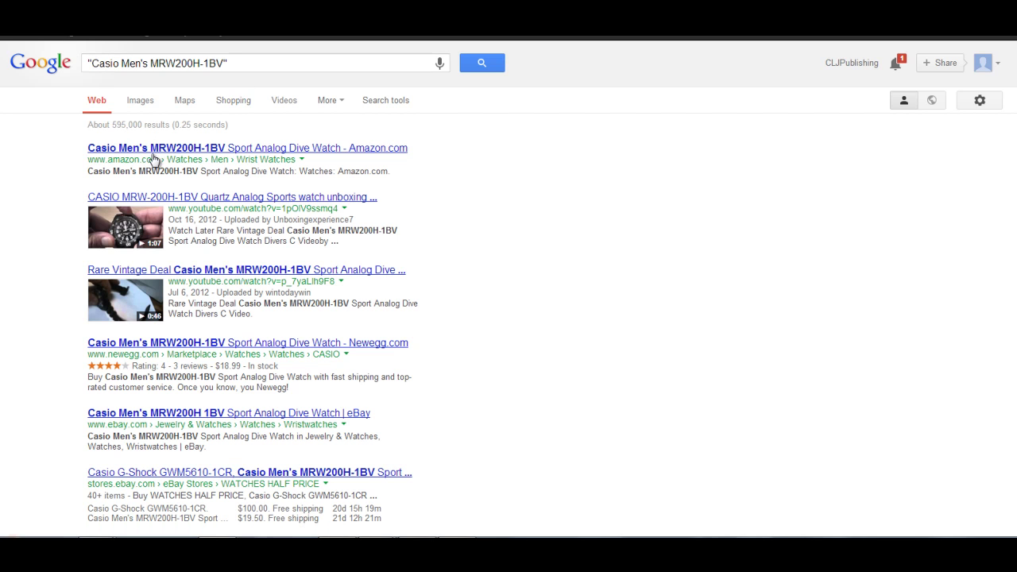
# Remove the quotation marks from the Google query and rerun the search for Casio Men's MRW200H-1BV
pyautogui.click(250, 63)
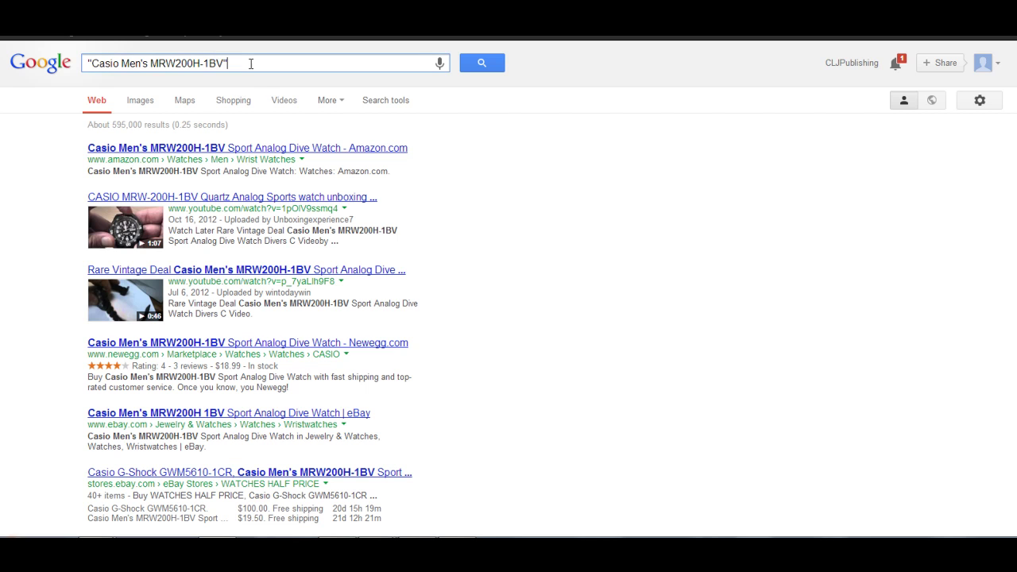
pyautogui.press('BackSpace')
pyautogui.press('Home')
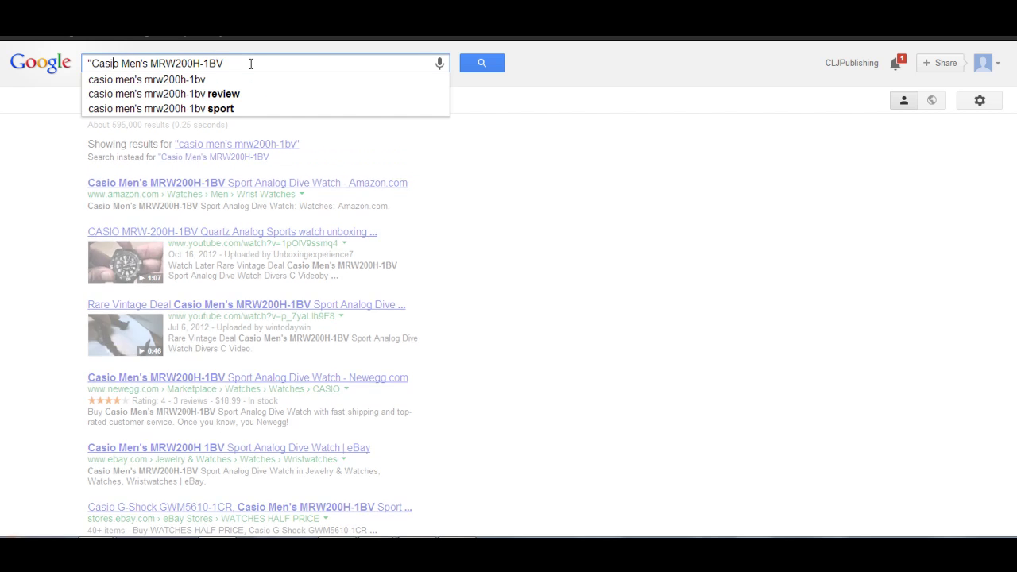
pyautogui.press('Delete')
pyautogui.press('Return')
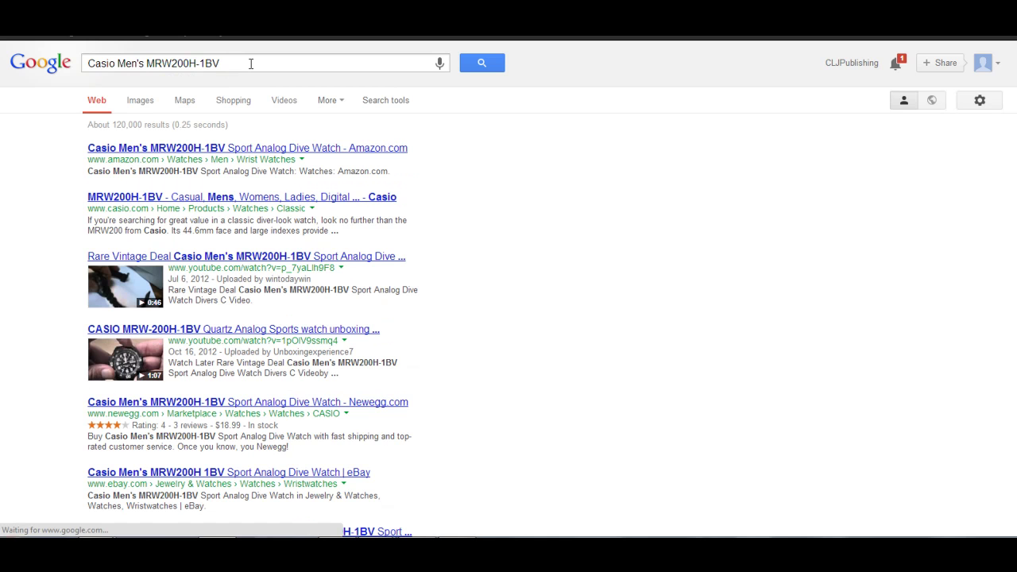
# Find the e-WatchReview.com result for the Casio MRW200H-1BV review among the Google results and open it
pyautogui.scroll(-1, 310, 344)
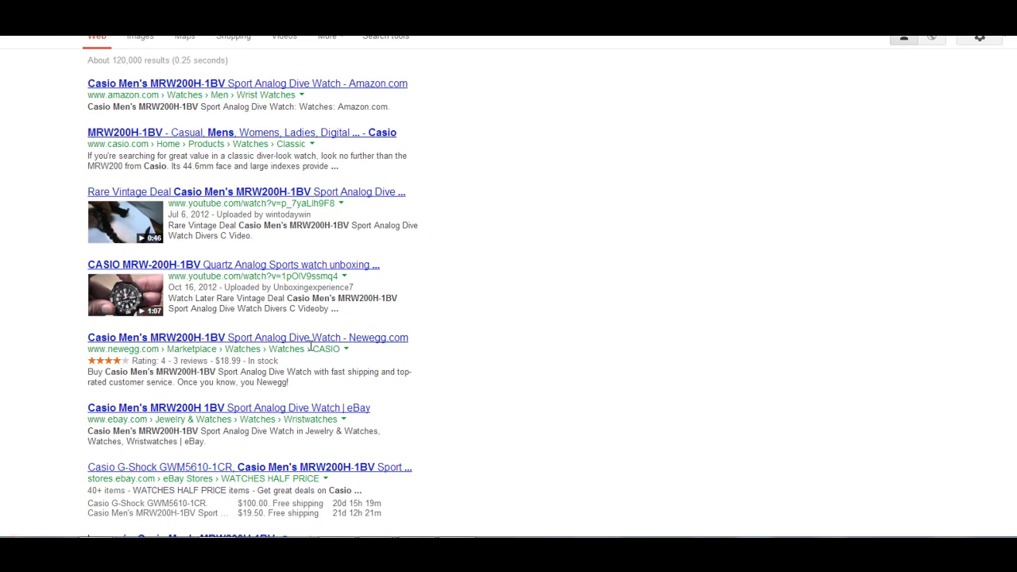
pyautogui.scroll(-1, 311, 344)
pyautogui.scroll(-3, 273, 420)
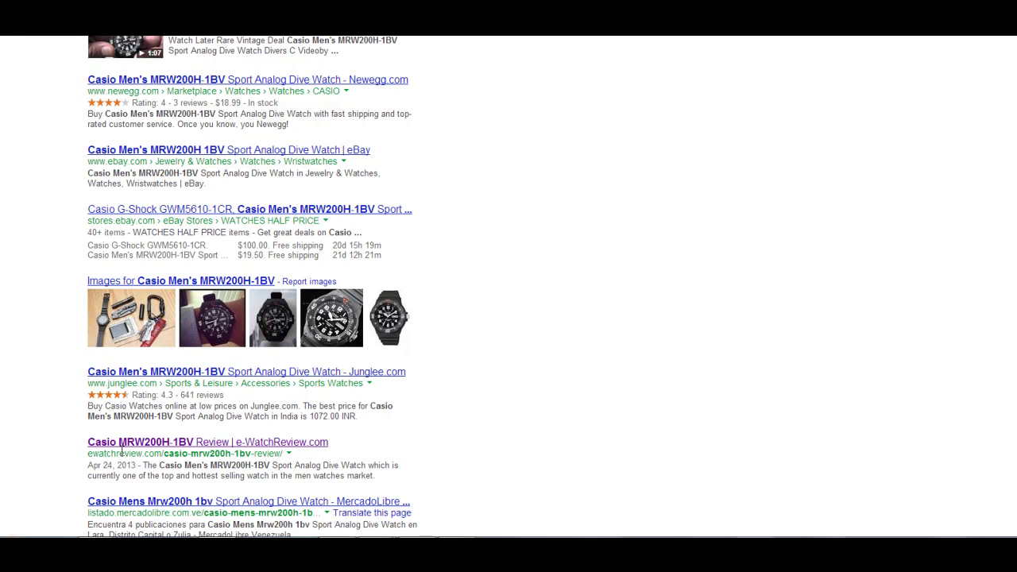
pyautogui.click(151, 445)
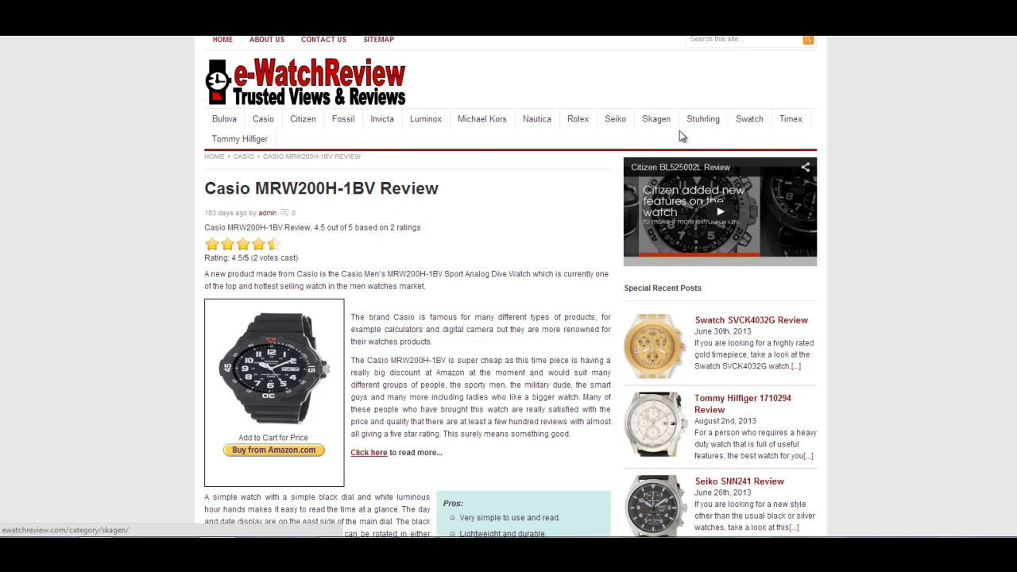
# Examine the Casio MRW200H-1BV review page, including its article text, pros and cons, and Amazon purchase links
pyautogui.scroll(-3, 556, 347)
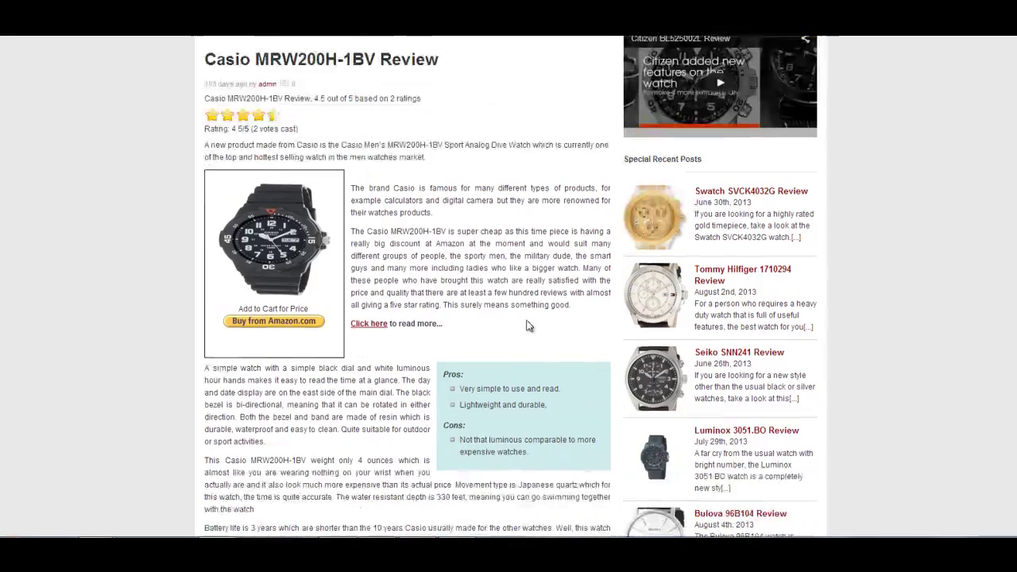
pyautogui.scroll(-5, 508, 389)
pyautogui.scroll(6, 408, 434)
pyautogui.scroll(-3, 277, 365)
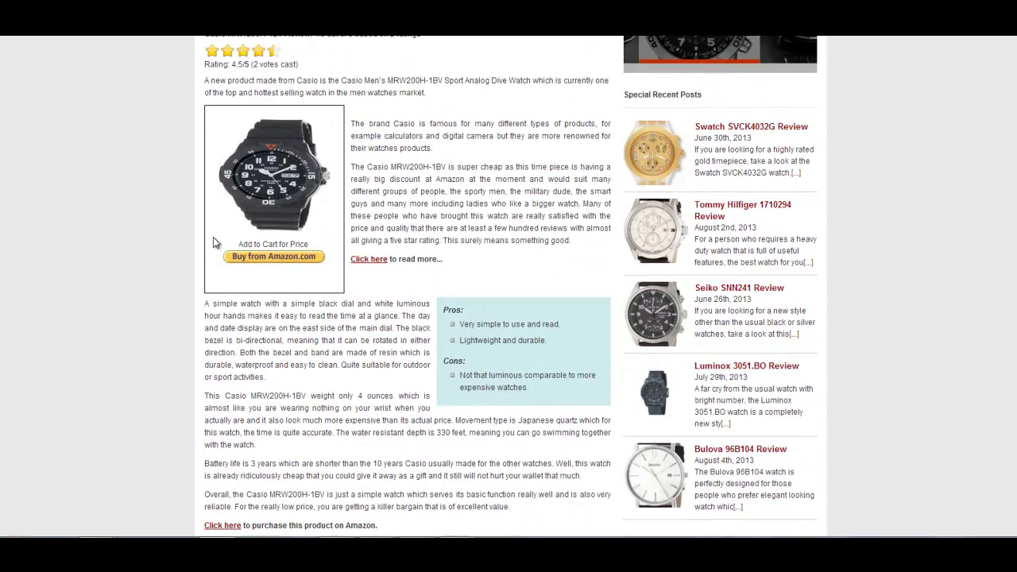
pyautogui.scroll(-3, 317, 238)
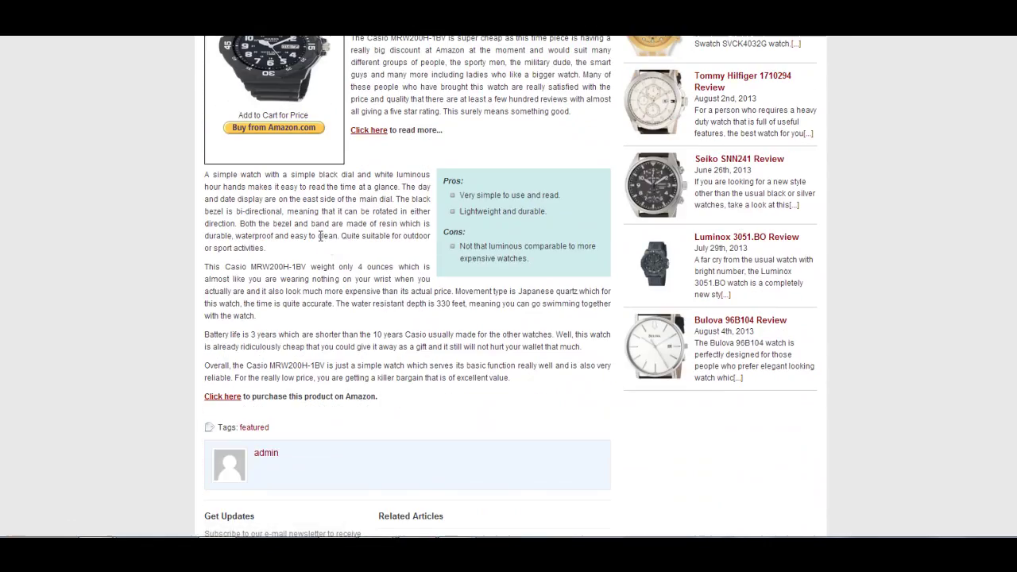
pyautogui.scroll(-2, 254, 349)
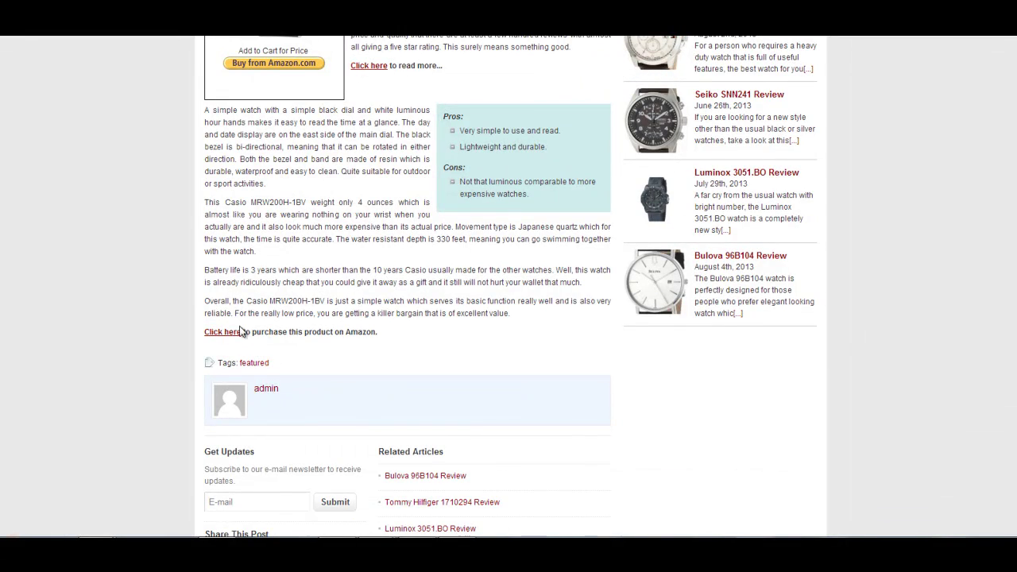
pyautogui.scroll(6, 362, 334)
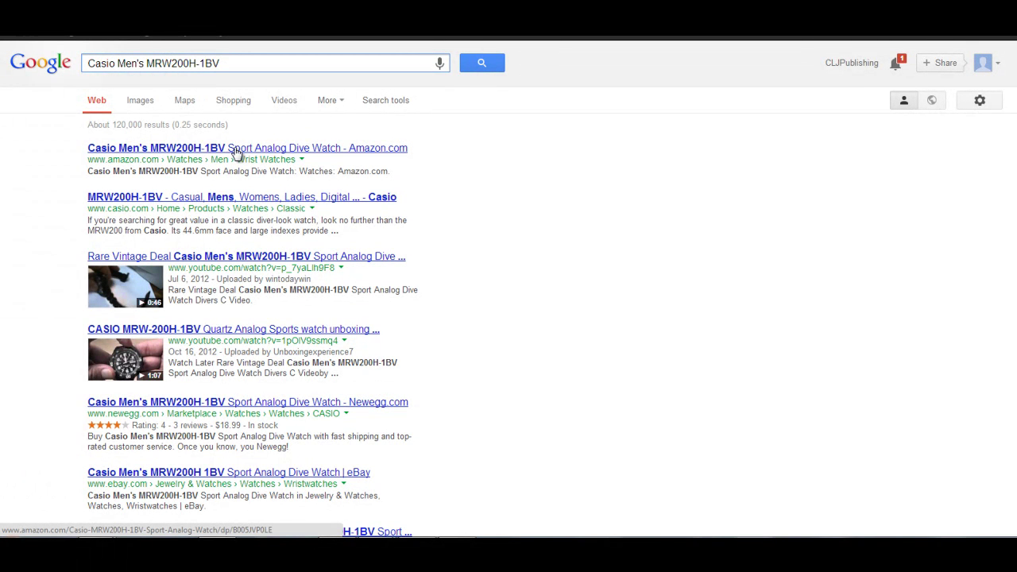
# Return to the Google results for Casio Men's MRW200H-1BV and examine which sites compete on the first page
pyautogui.scroll(-3, 236, 155)
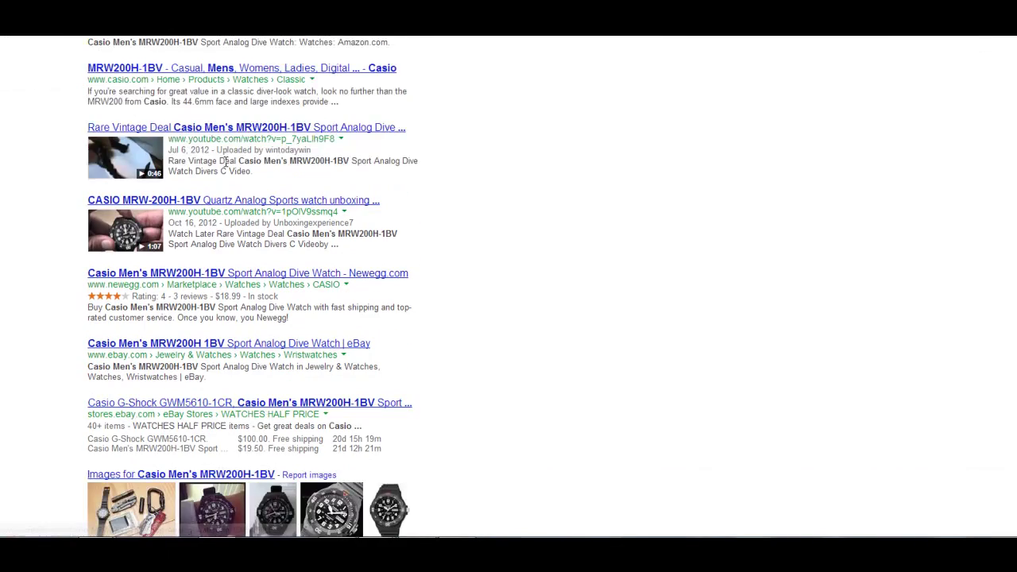
pyautogui.scroll(-4, 79, 191)
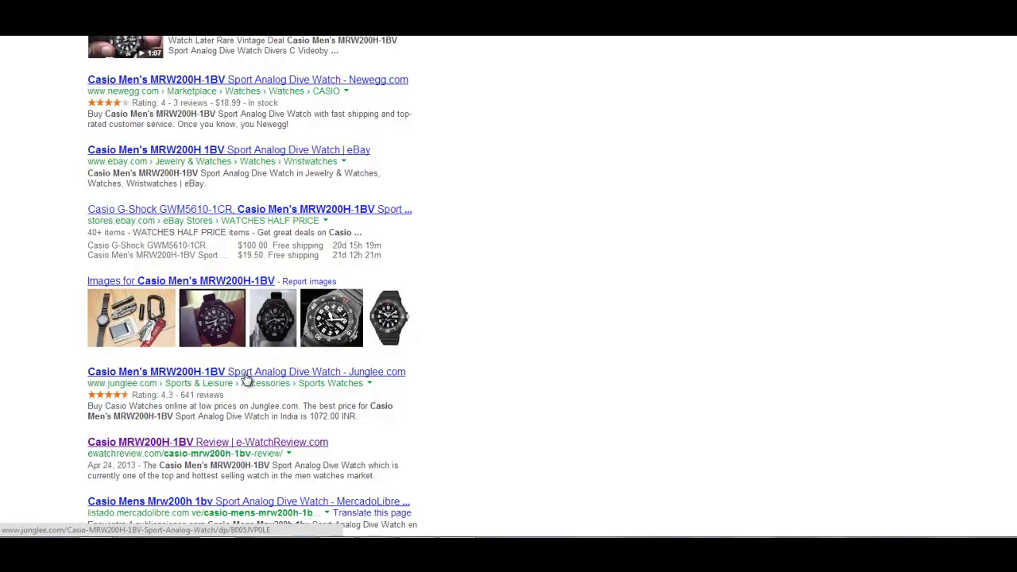
pyautogui.scroll(8, 239, 357)
pyautogui.scroll(-2, 186, 262)
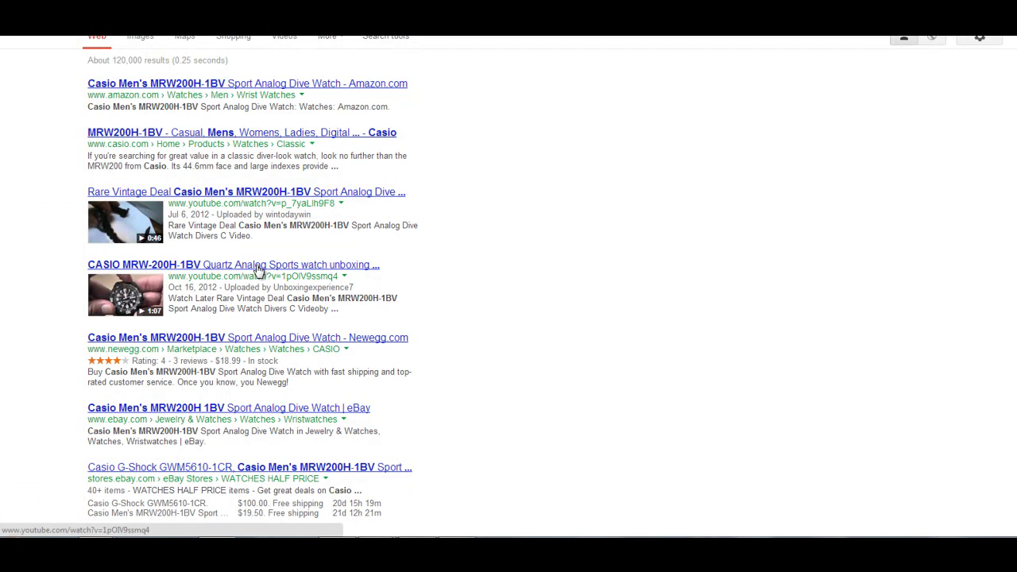
pyautogui.scroll(-3, 258, 270)
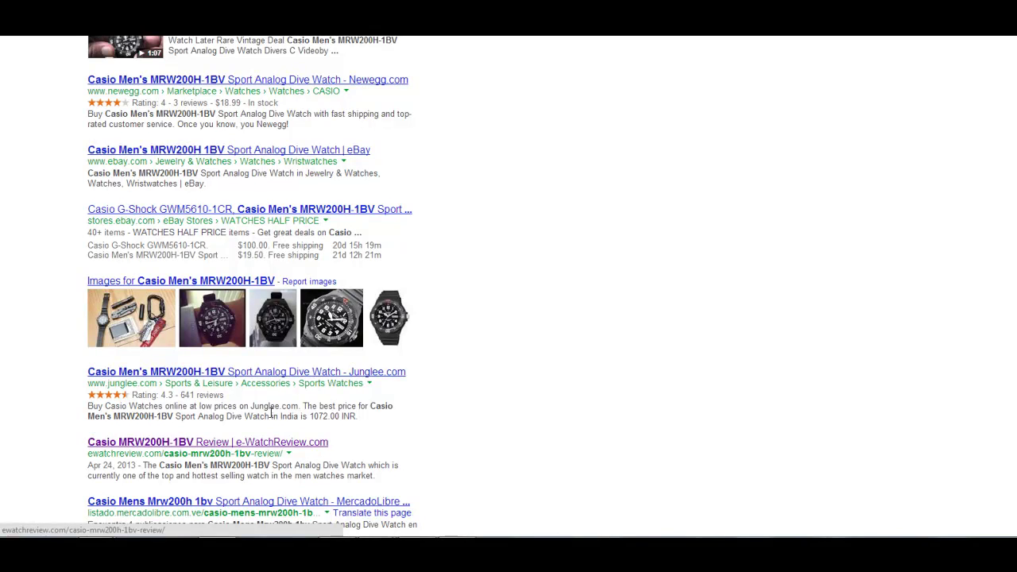
pyautogui.scroll(-3, 271, 419)
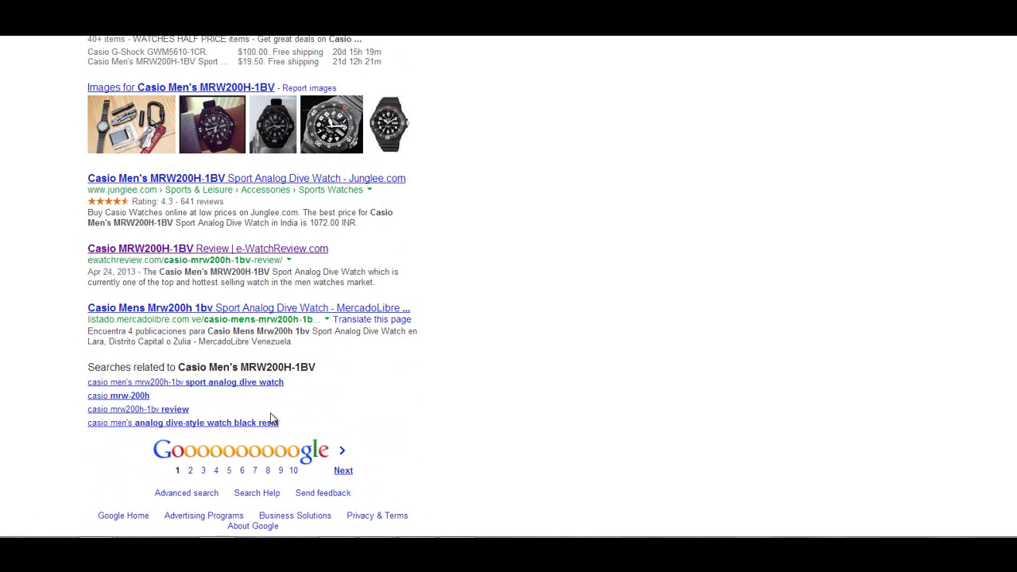
pyautogui.scroll(2, 271, 416)
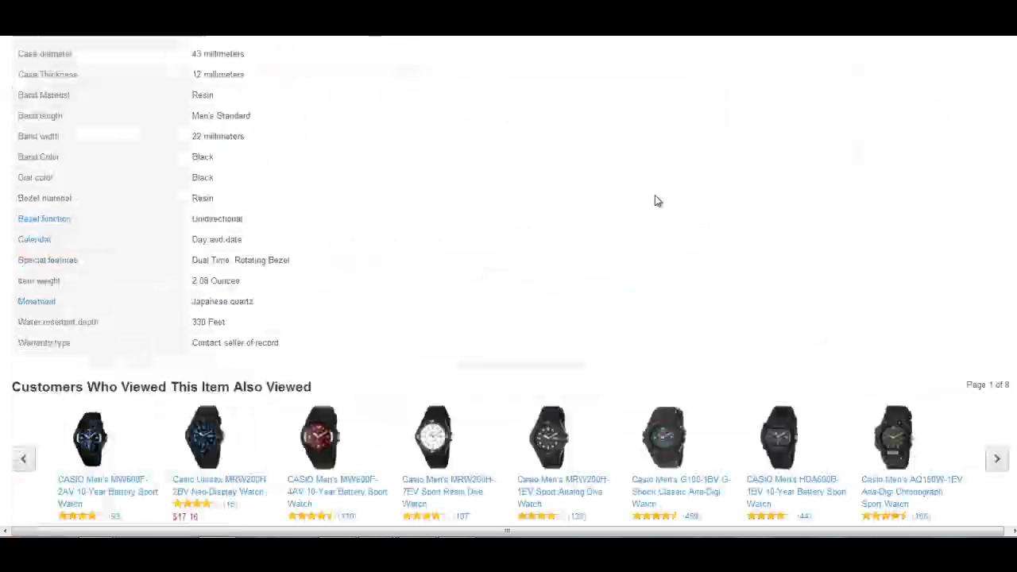
# Switch to the watch's Amazon page and examine its customer reviews, star ratings and product image
pyautogui.scroll(-13, 749, 220)
pyautogui.scroll(2, 745, 226)
pyautogui.scroll(4, 907, 252)
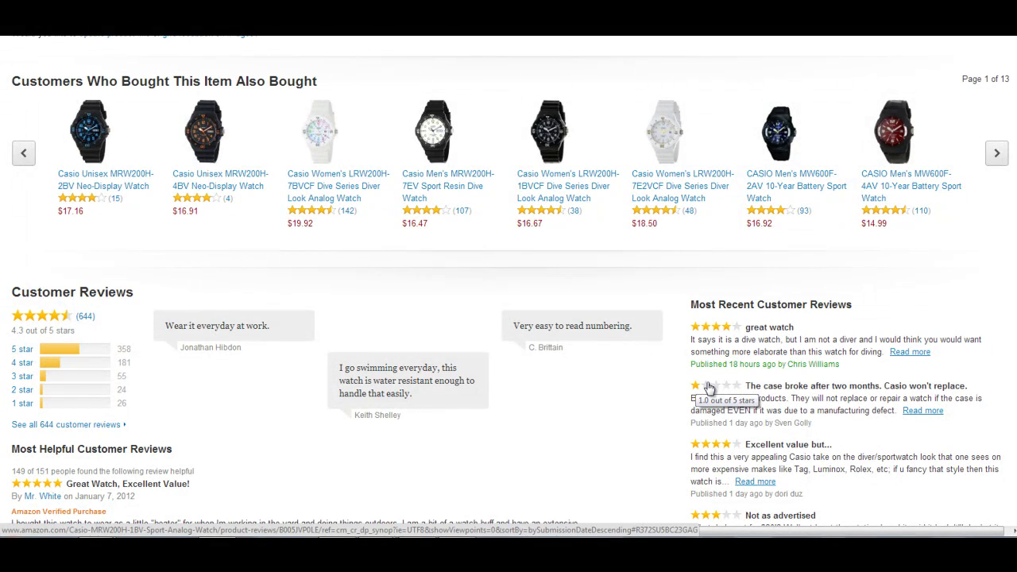
pyautogui.scroll(15, 709, 387)
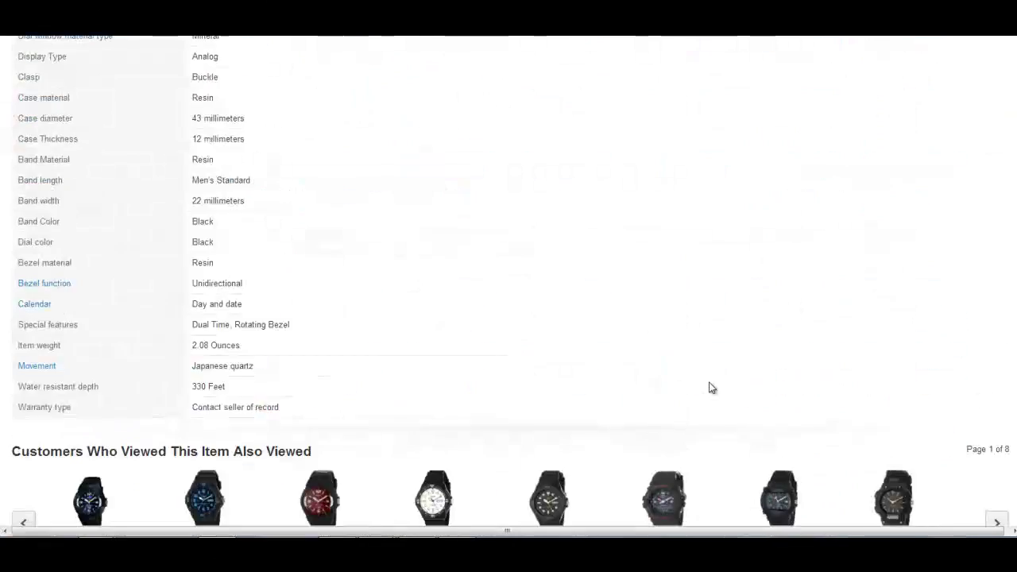
pyautogui.scroll(4, 769, 422)
pyautogui.scroll(5, 479, 260)
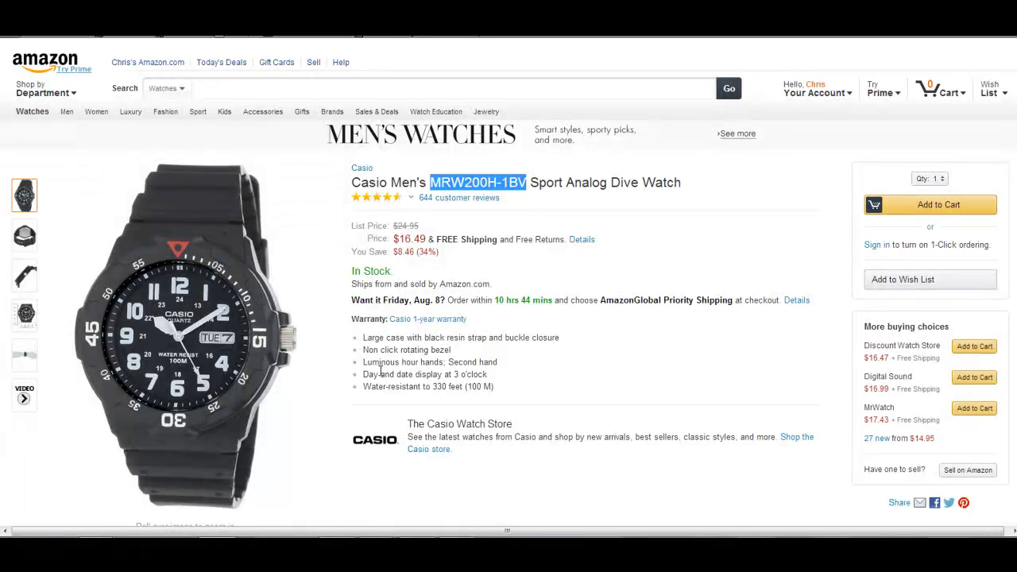
pyautogui.moveTo(262, 278)
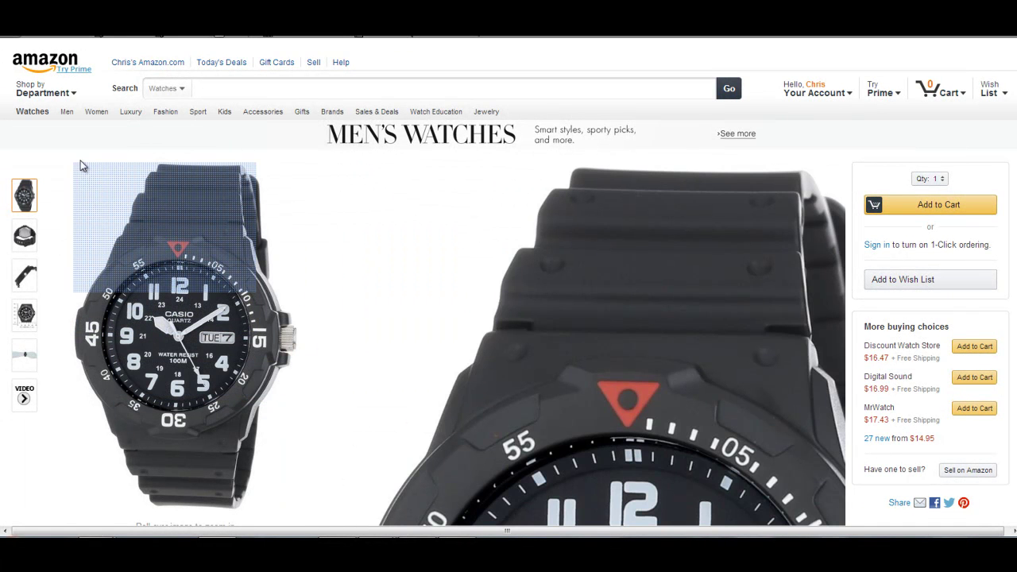
# Go to the Amazon home page and open the All Sports & Outdoors department
pyautogui.click(45, 68)
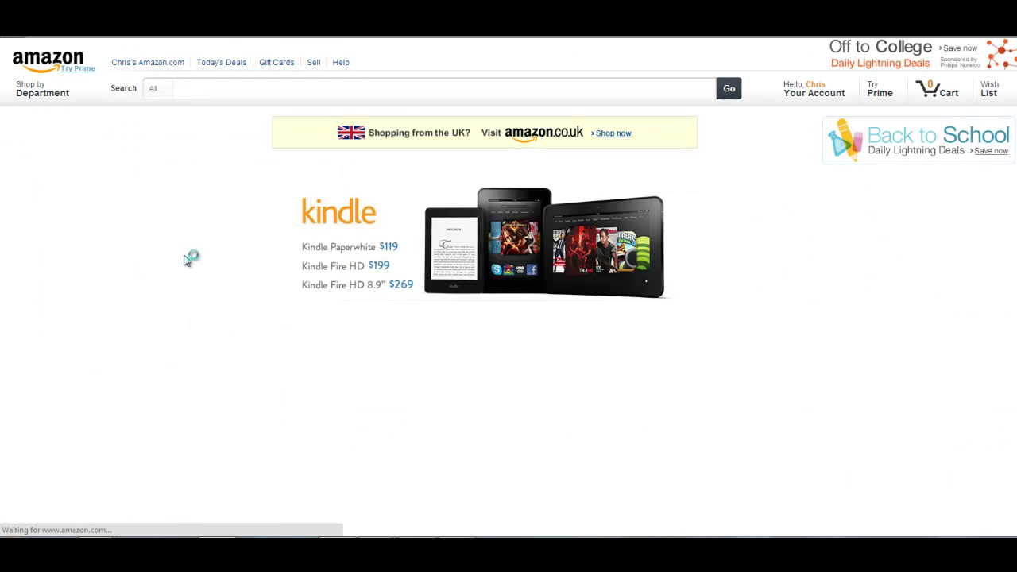
pyautogui.moveTo(44, 88)
pyautogui.moveTo(32, 253)
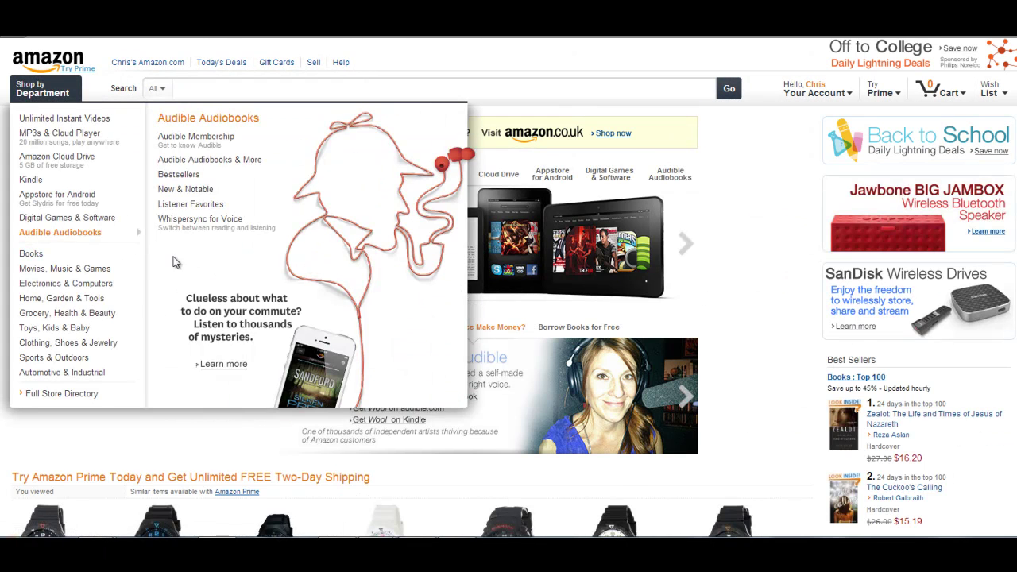
pyautogui.moveTo(70, 285)
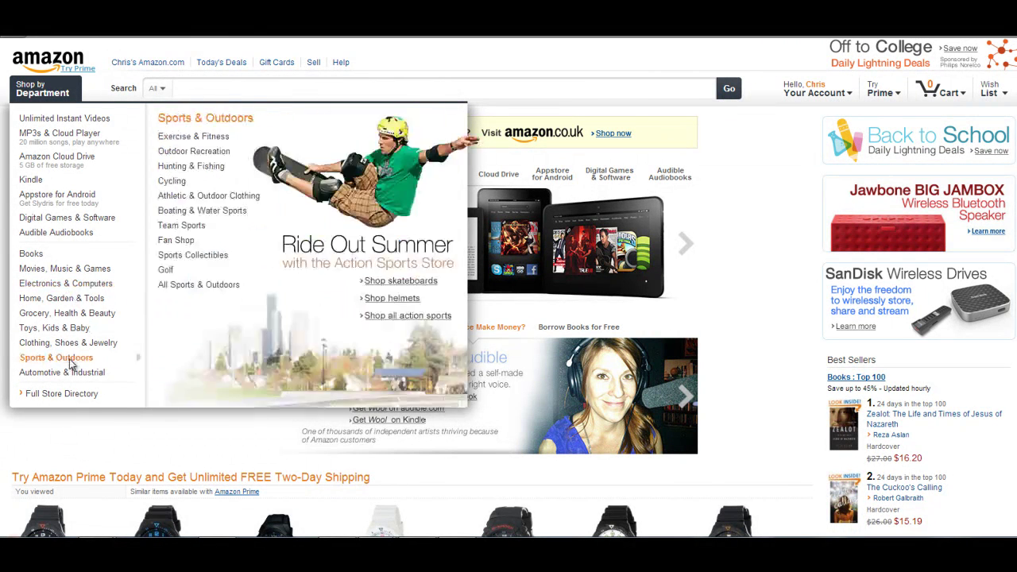
pyautogui.moveTo(71, 363)
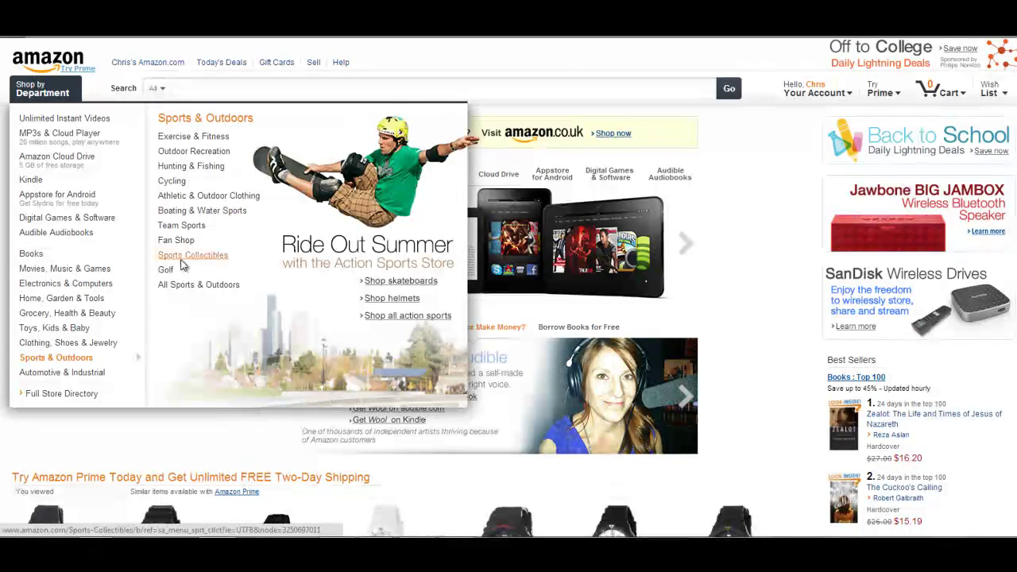
pyautogui.click(184, 286)
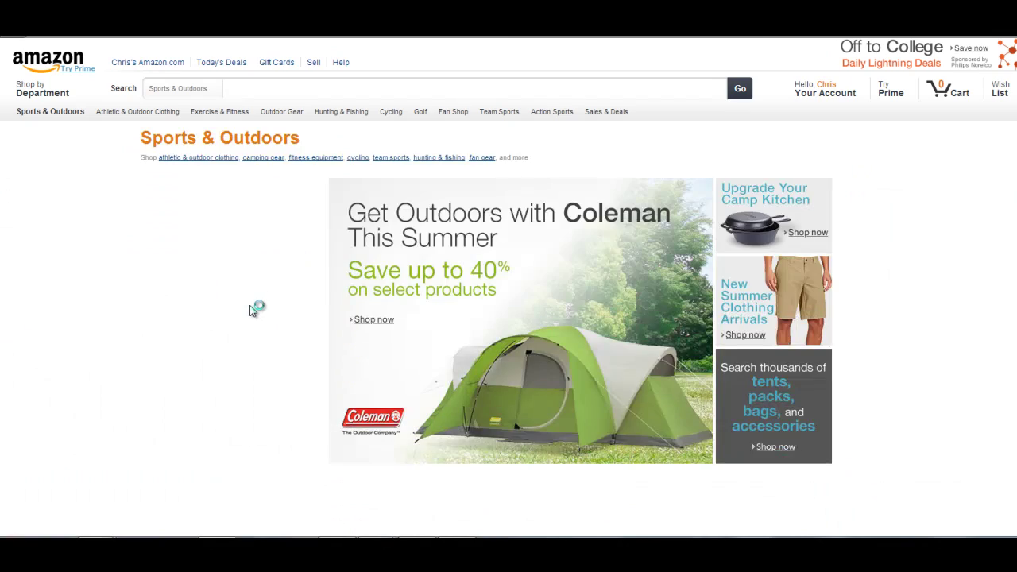
# Open the Exercise & Fitness category from the featured Sports & Outdoors categories
pyautogui.scroll(-6, 306, 258)
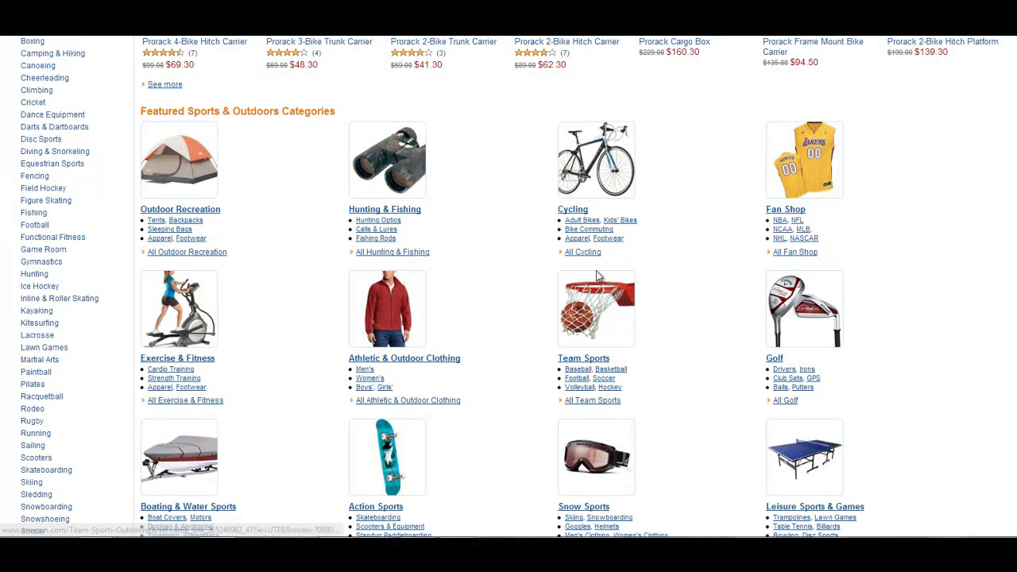
pyautogui.scroll(-1, 546, 255)
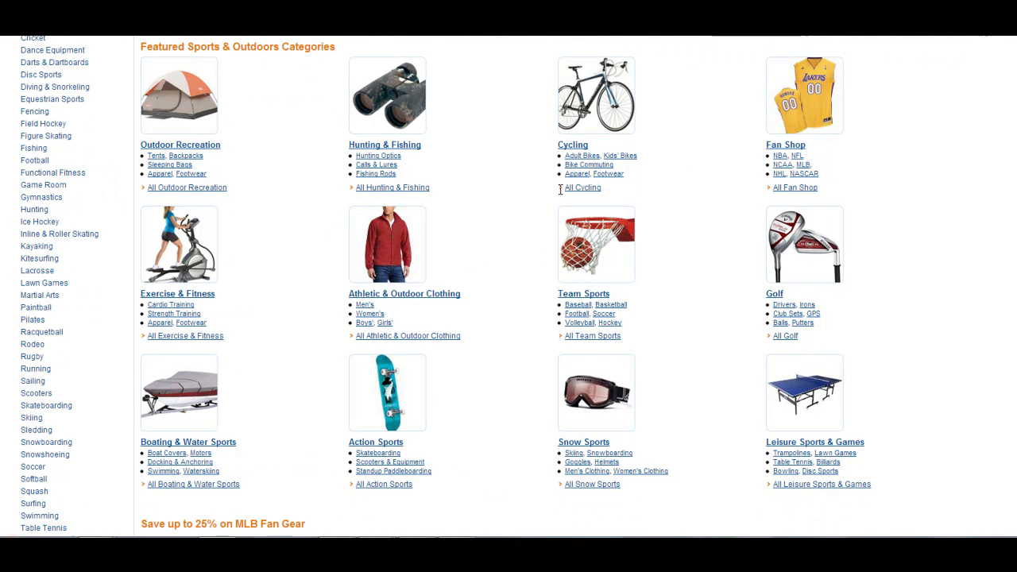
pyautogui.click(179, 294)
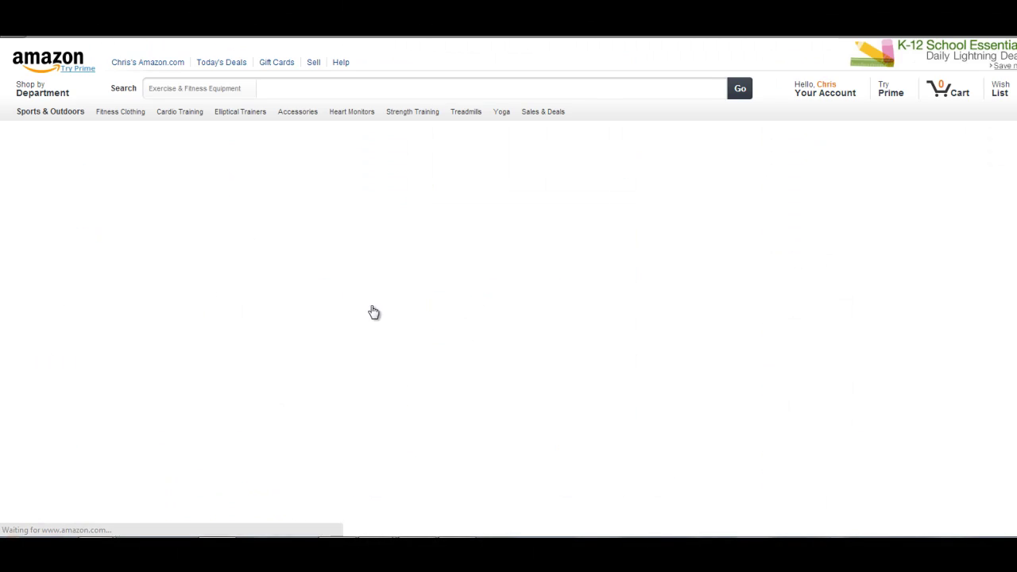
# Open the Exercise Bikes category and view the product page of the Exerpeutic Folding Magnetic Upright Bike with Pulse
pyautogui.scroll(-5, 185, 215)
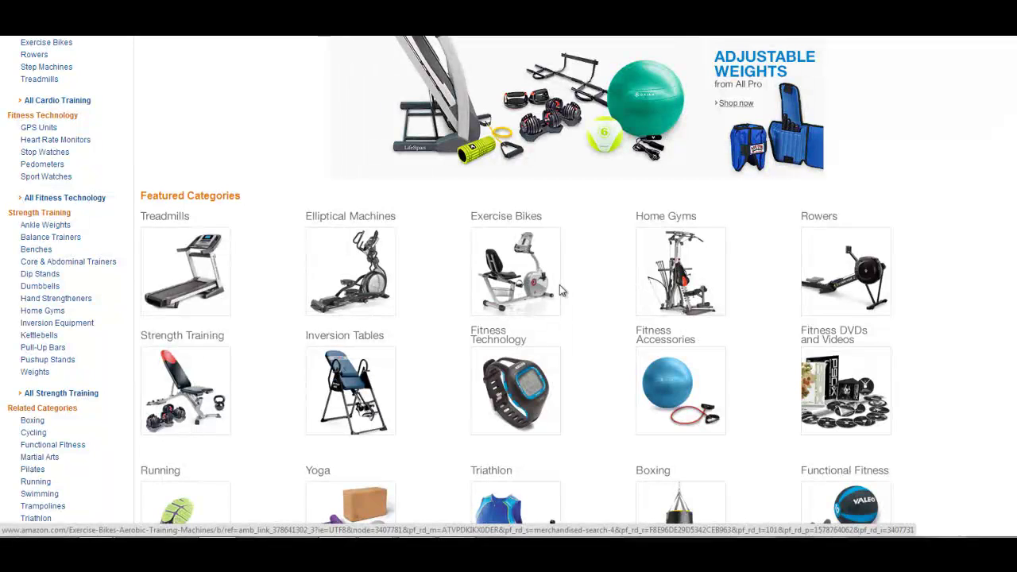
pyautogui.click(507, 279)
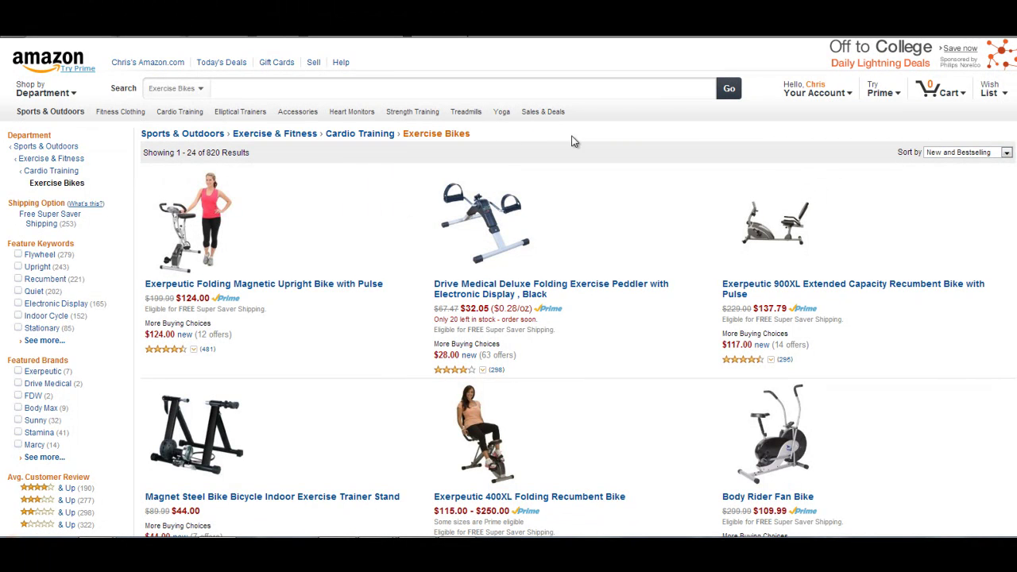
pyautogui.click(291, 285)
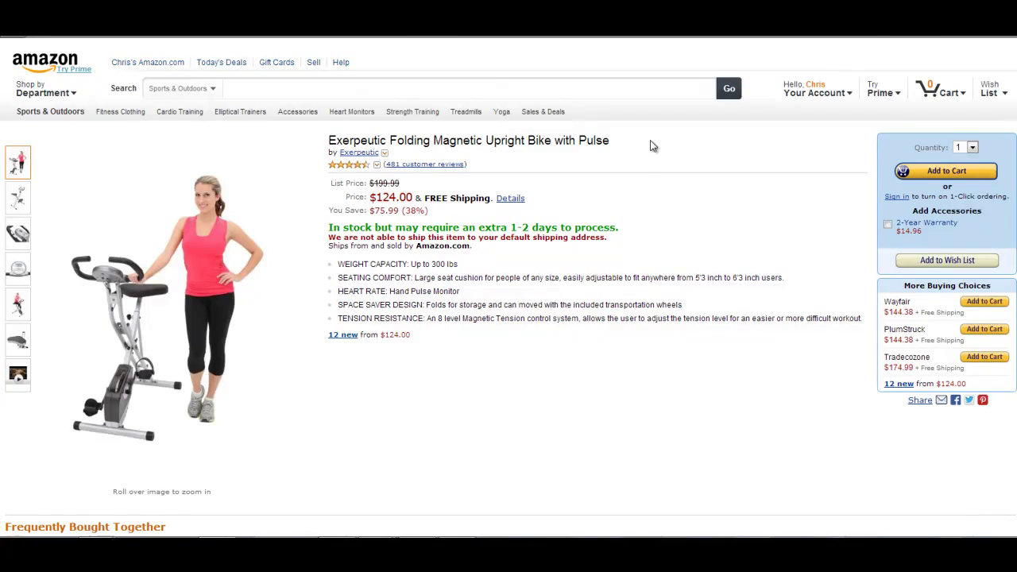
# Examine the exercise bike's star ratings and its most helpful and most recent customer reviews
pyautogui.scroll(-3, 638, 166)
pyautogui.scroll(-15, 638, 166)
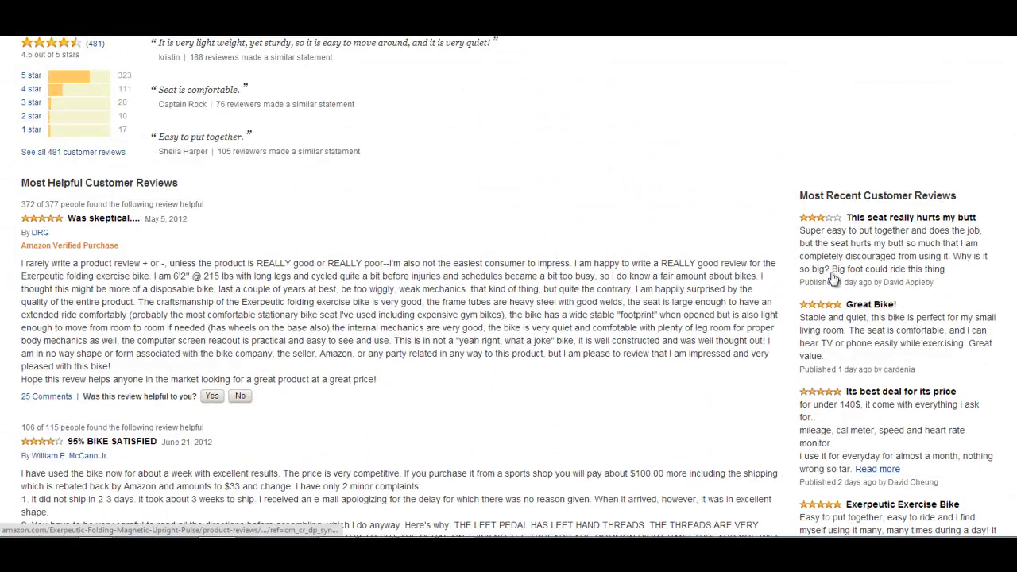
pyautogui.scroll(-3, 746, 359)
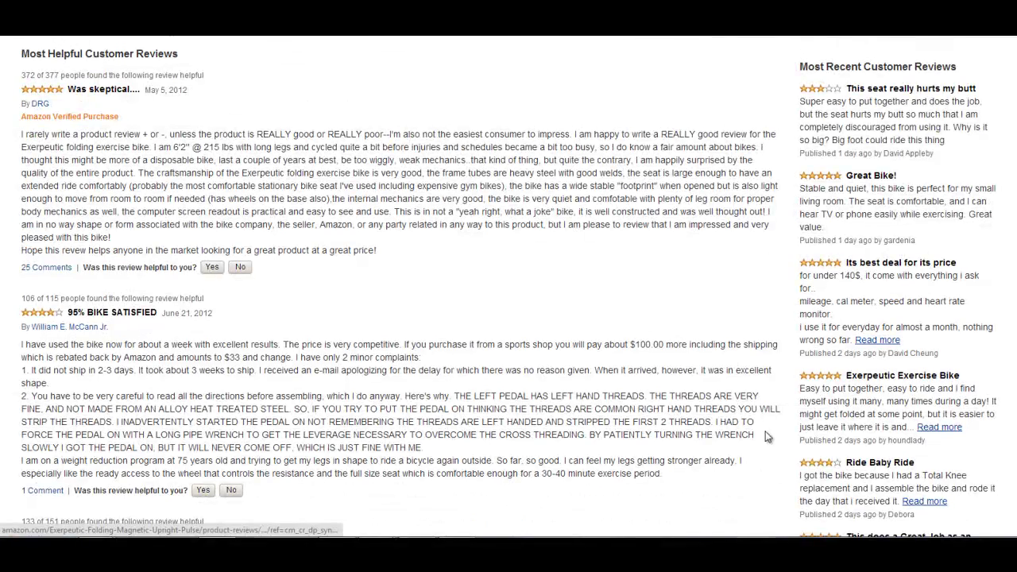
pyautogui.scroll(-6, 833, 426)
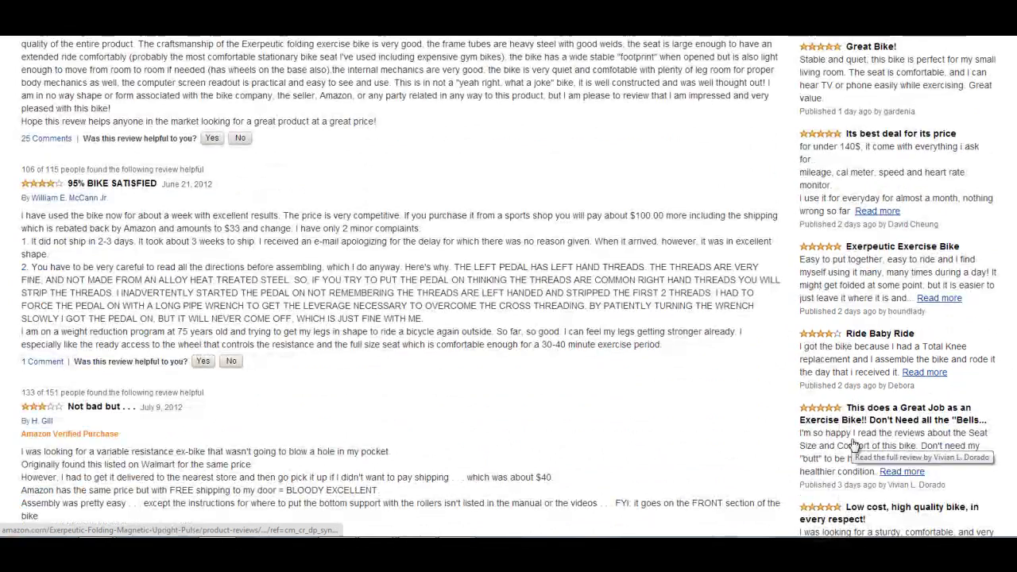
pyautogui.scroll(20, 565, 451)
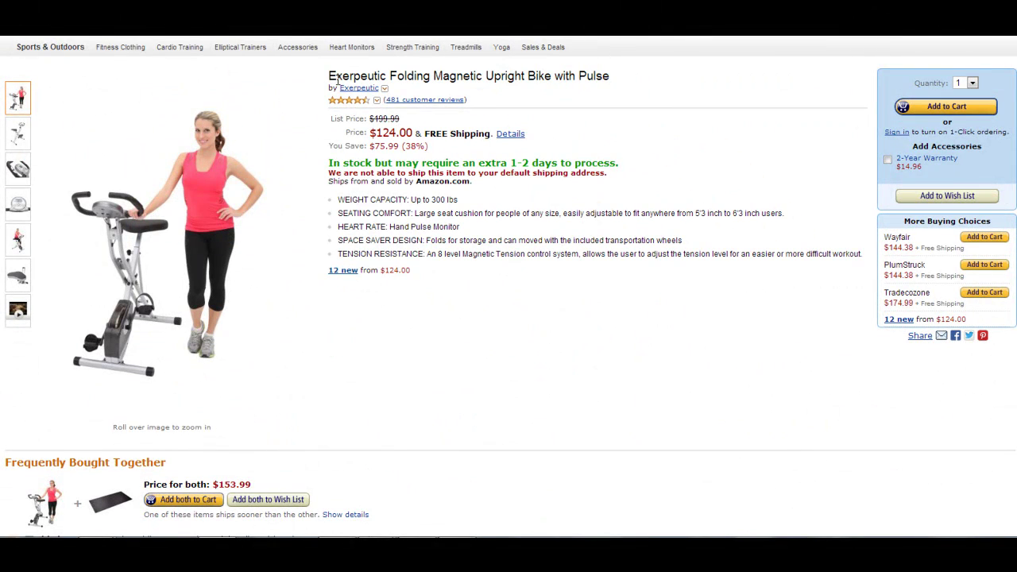
# Copy the bike's product title and search the Google Keyword Tool for "Exerpeutic Folding Magnetic Upright Bike with Pulse"
pyautogui.moveTo(329, 75); pyautogui.dragTo(641, 73)
pyautogui.hotkey('ctrl', 'c')
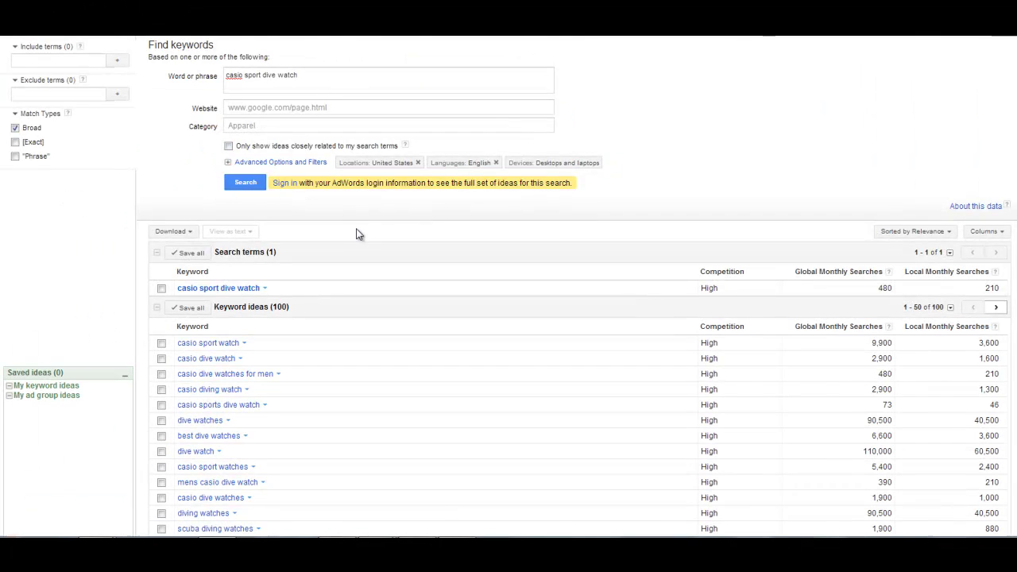
pyautogui.scroll(2, 358, 233)
pyautogui.moveTo(328, 143); pyautogui.dragTo(158, 139)
pyautogui.hotkey('ctrl', 'v')
pyautogui.click(246, 247)
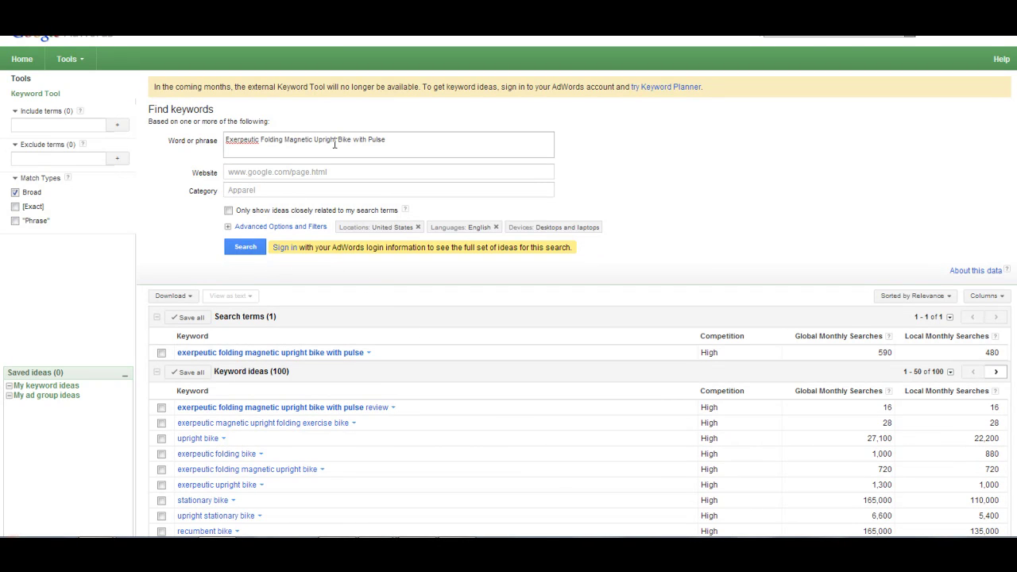
# Shorten the search phrase to "Exerpeutic Magnetic Upright Bike", search for keyword ideas again and view the monthly search volumes
pyautogui.click(415, 148)
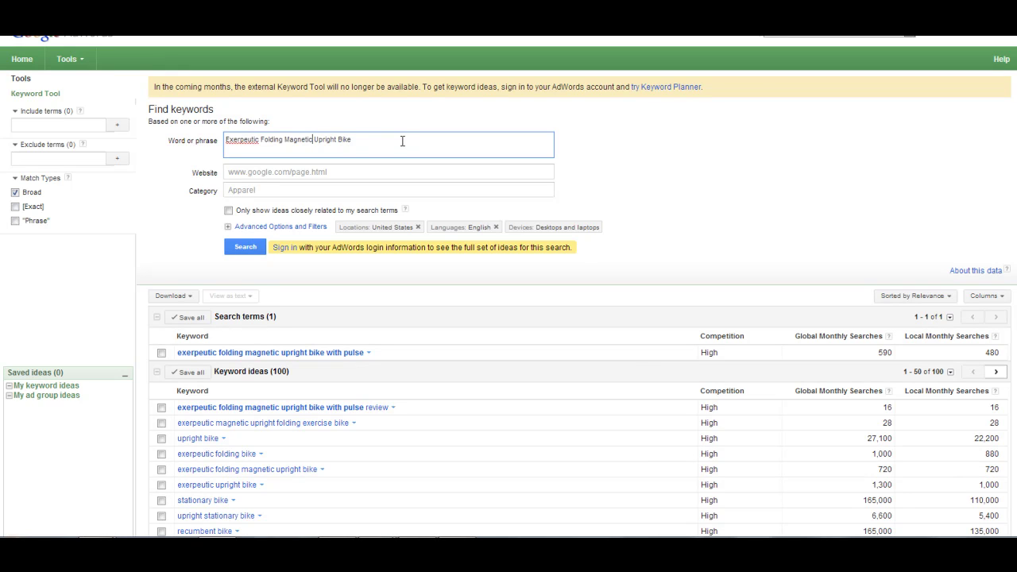
pyautogui.press('BackSpace')
pyautogui.press('BackSpace')
pyautogui.press('BackSpace')
pyautogui.press('BackSpace')
pyautogui.press('BackSpace')
pyautogui.press('BackSpace')
pyautogui.press('BackSpace')
pyautogui.press('BackSpace')
pyautogui.click(245, 247)
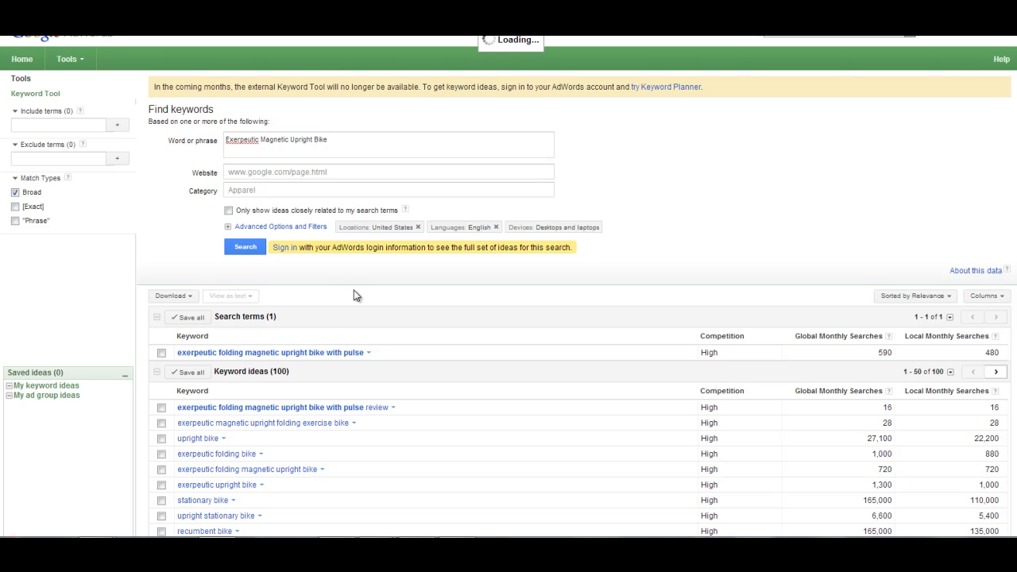
pyautogui.scroll(-1, 597, 363)
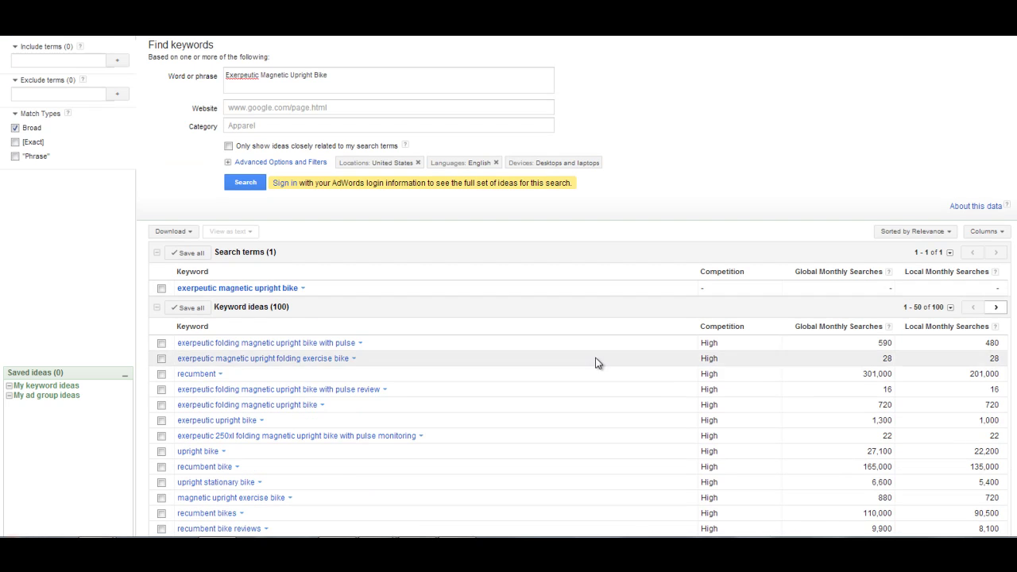